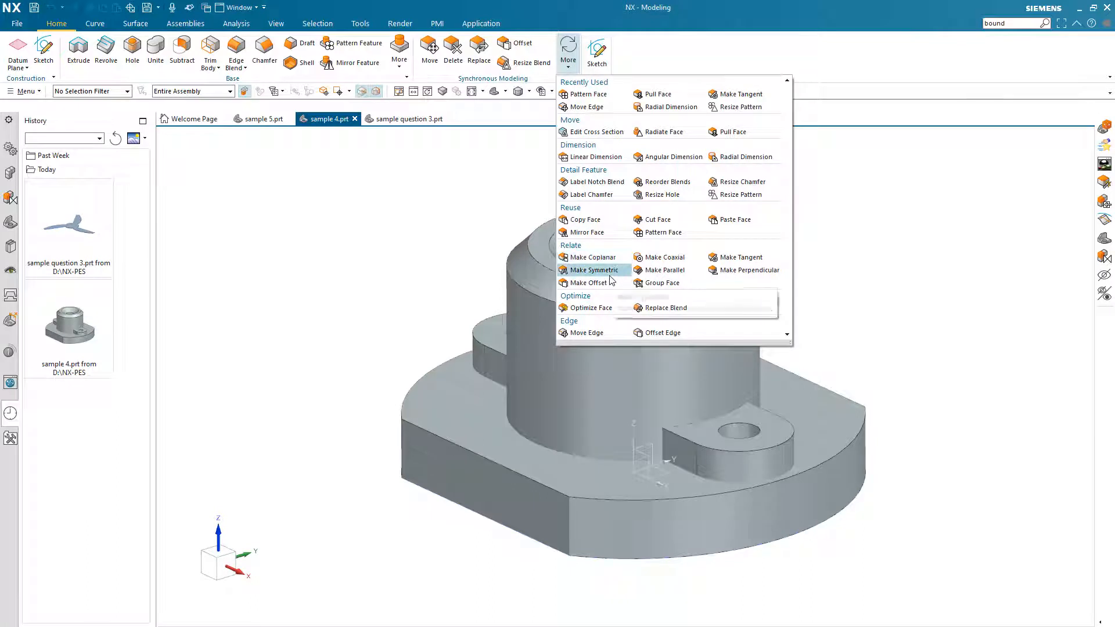
# Step: Use Move Face to raise the coplanar top faces of both lugs by 35 mm
pyautogui.click(434, 261)
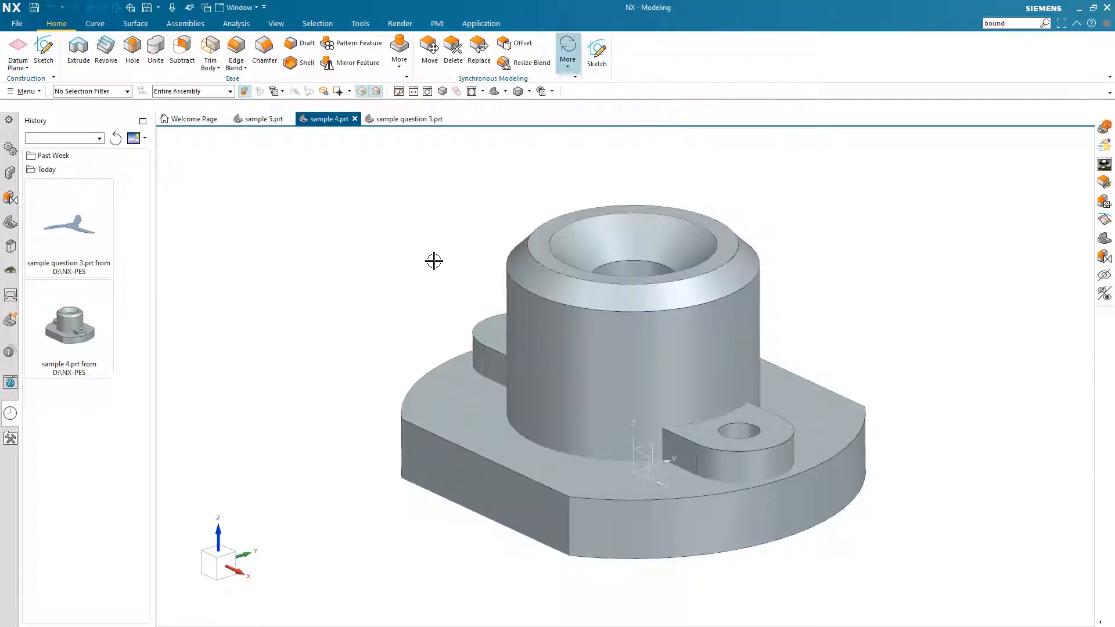
pyautogui.click(431, 51)
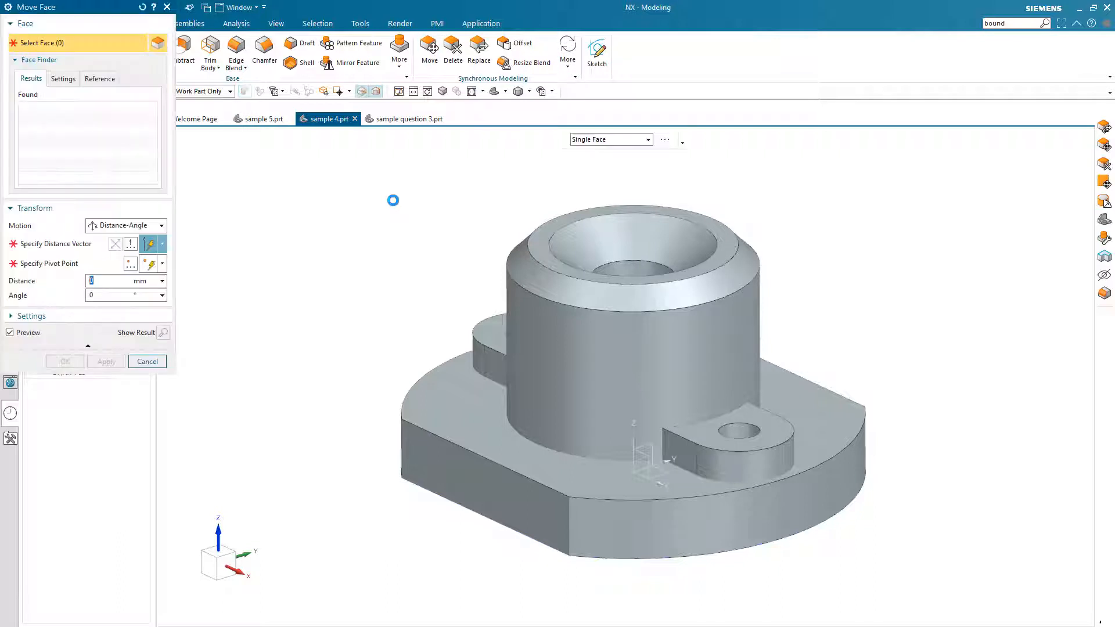
pyautogui.click(483, 334)
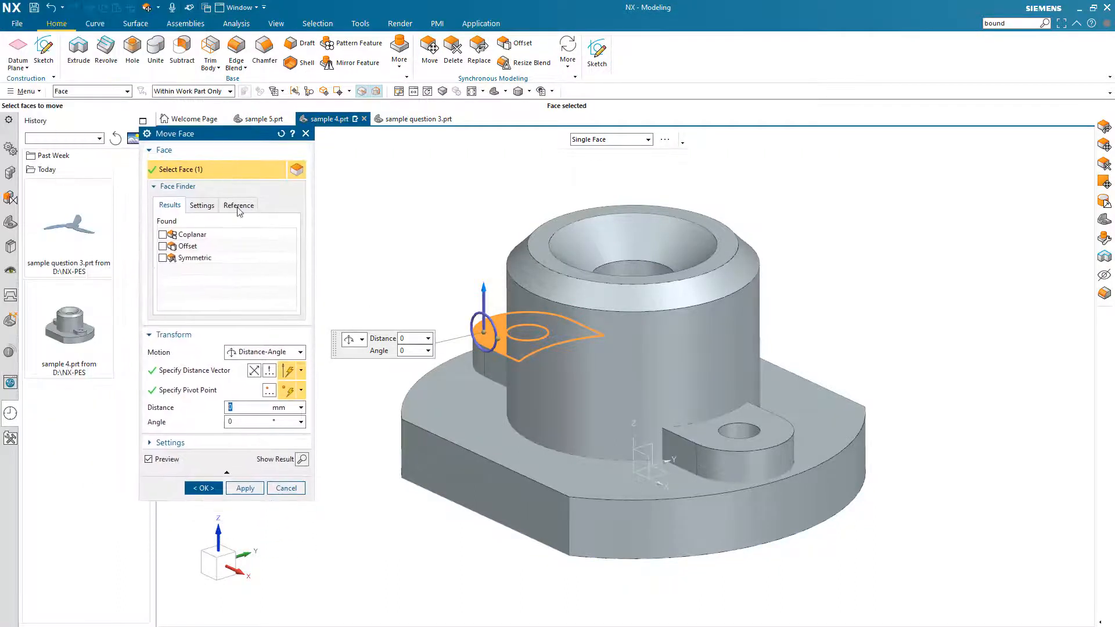
pyautogui.click(163, 234)
pyautogui.moveTo(485, 280); pyautogui.dragTo(463, 266)
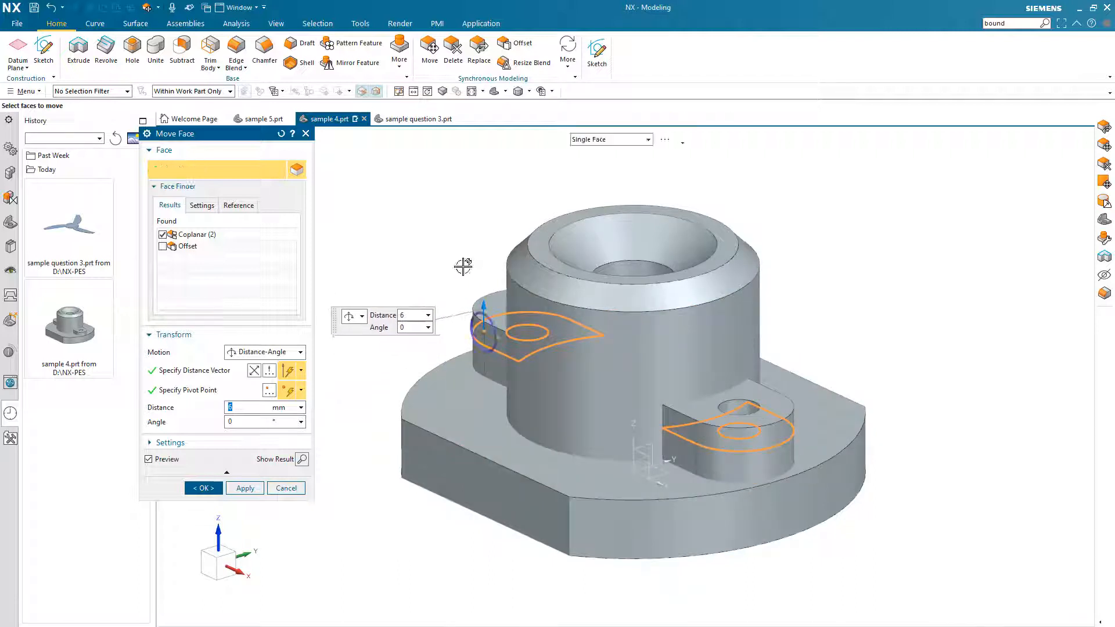
pyautogui.rightClick(482, 304)
pyautogui.click(515, 335)
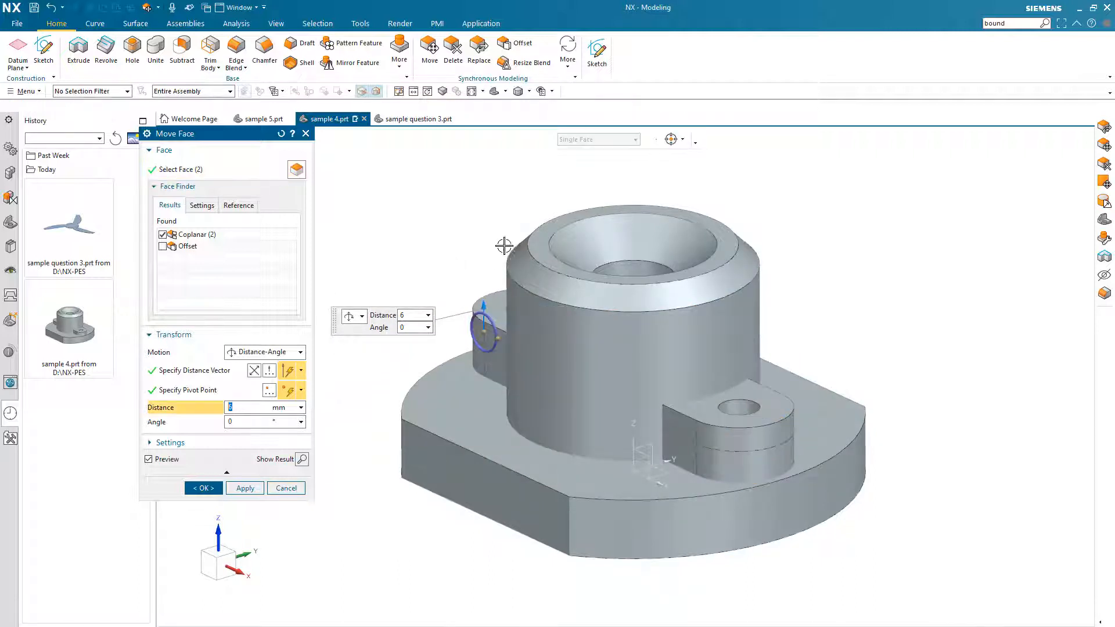
pyautogui.click(532, 241)
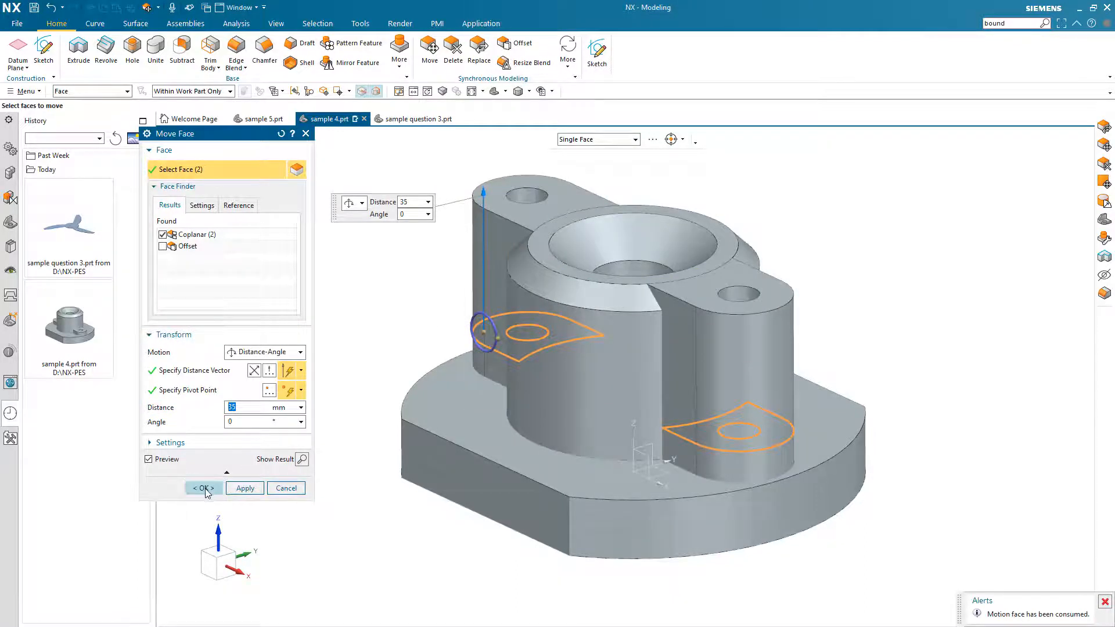
pyautogui.click(203, 489)
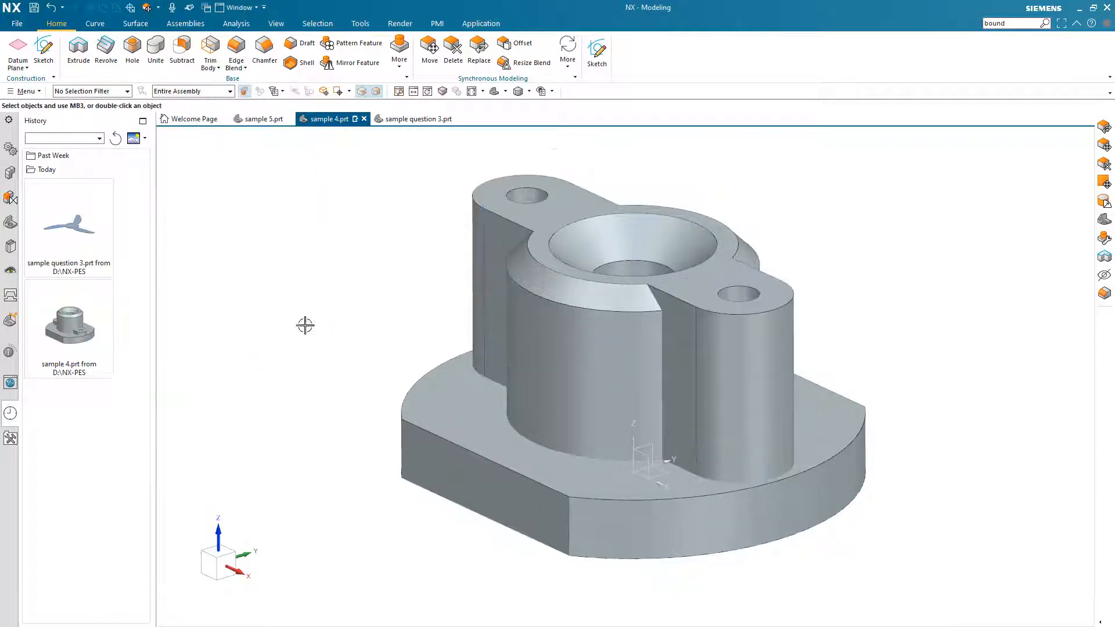
# Step: Undo the height change of the two lugs
pyautogui.rightClick(332, 244)
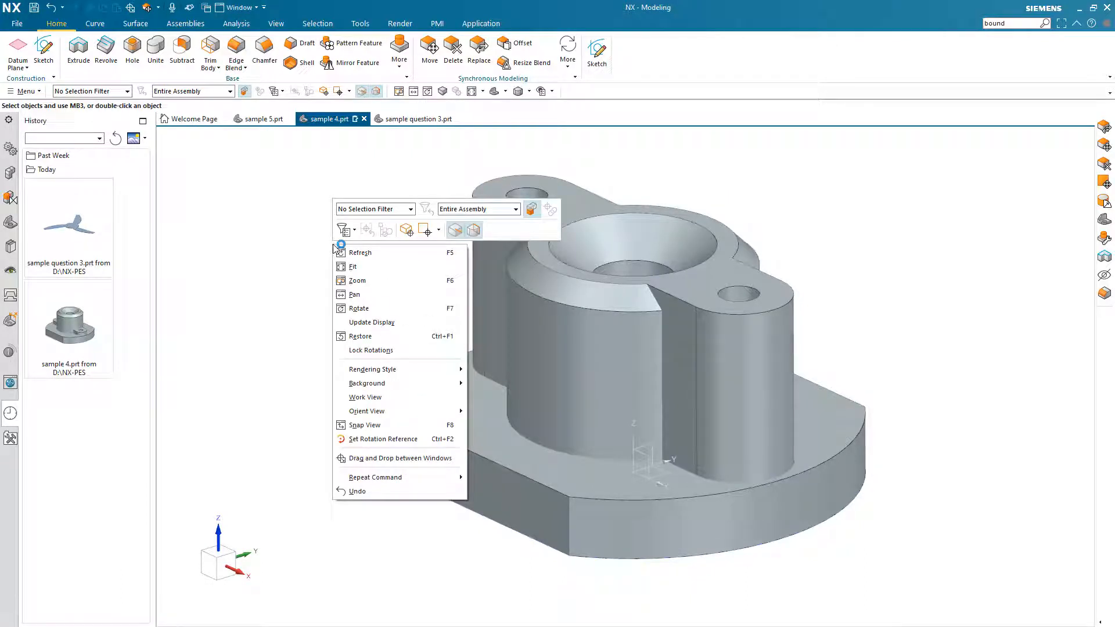
pyautogui.click(311, 255)
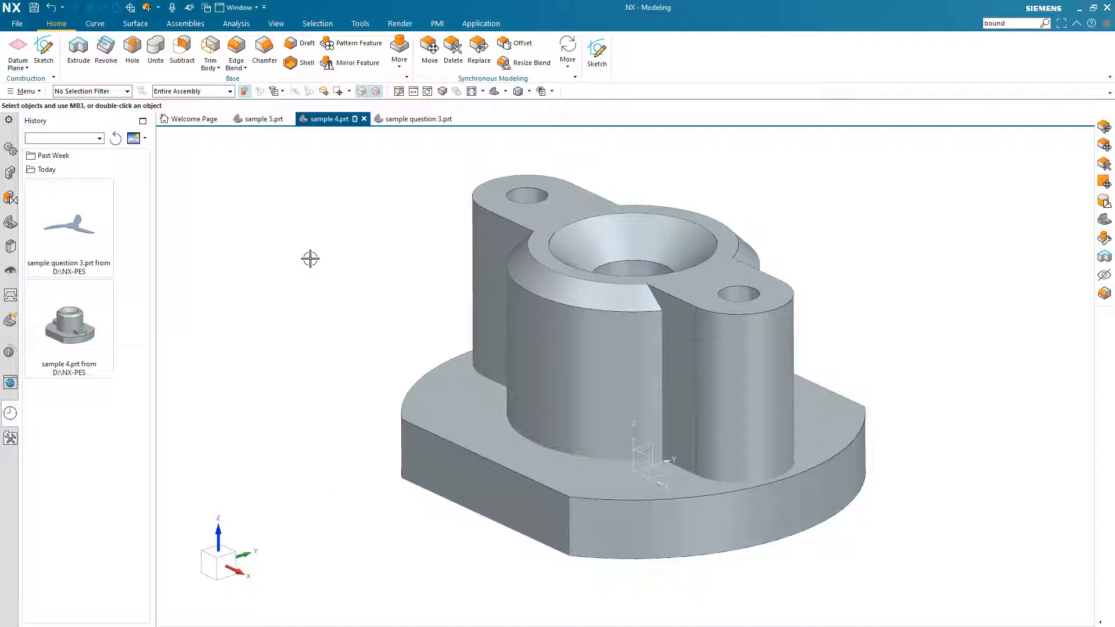
pyautogui.hotkey('ctrl', 'z')
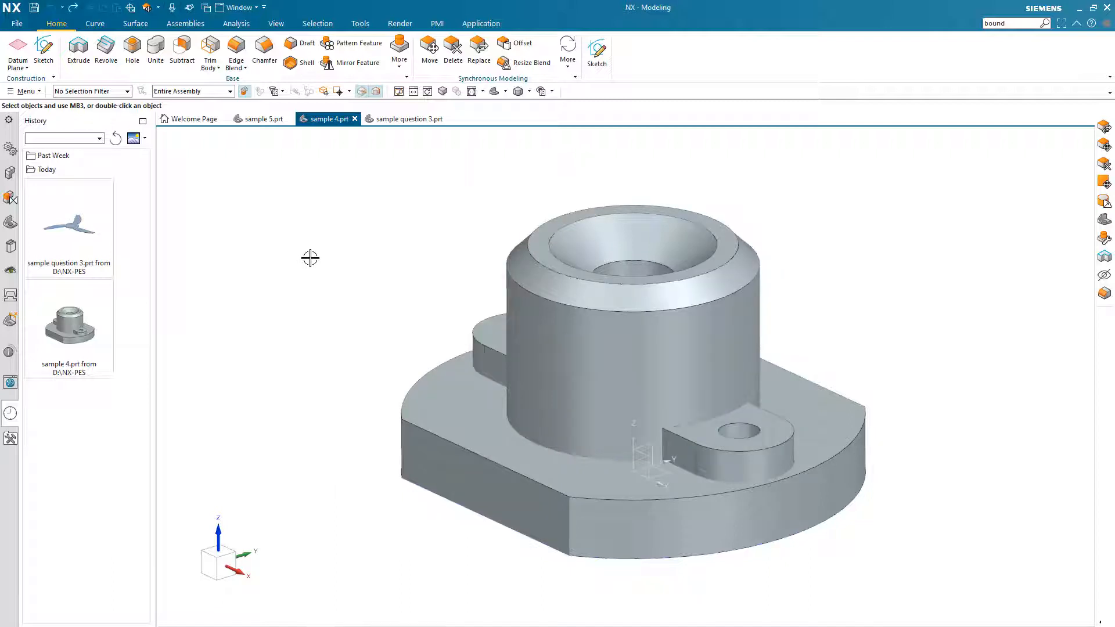
# Step: Start Move Face on all faces of both lugs and define an Angle motion about the boss's vertical centre axis
pyautogui.click(431, 63)
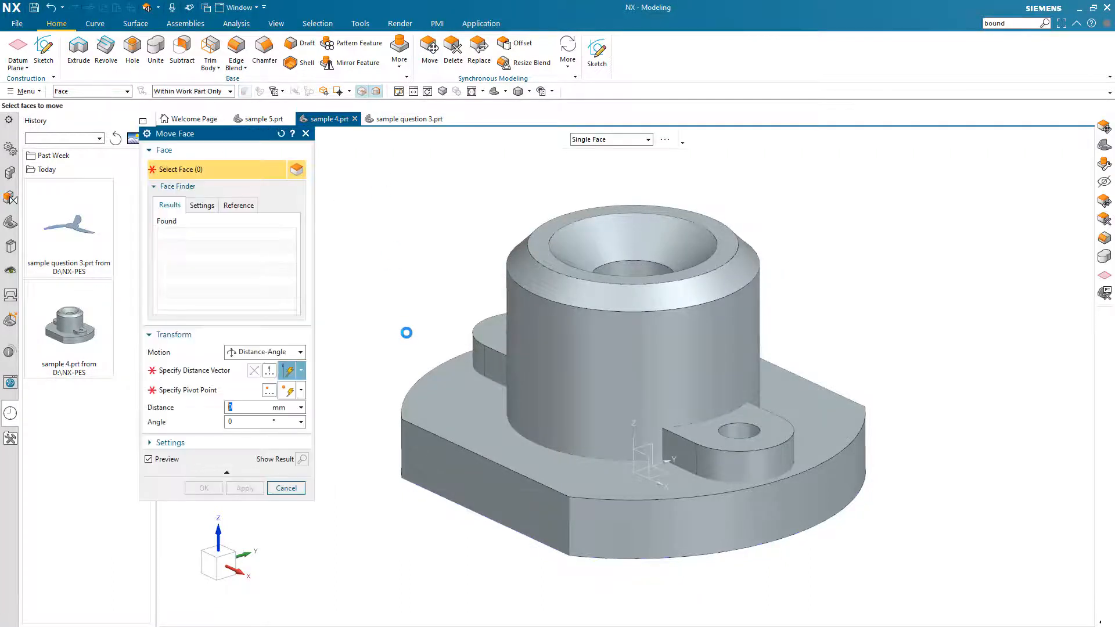
pyautogui.moveTo(409, 366)
pyautogui.mouseDown(button='middle')
pyautogui.moveTo(413, 354)
pyautogui.moveTo(418, 369)
pyautogui.mouseUp(button='middle')
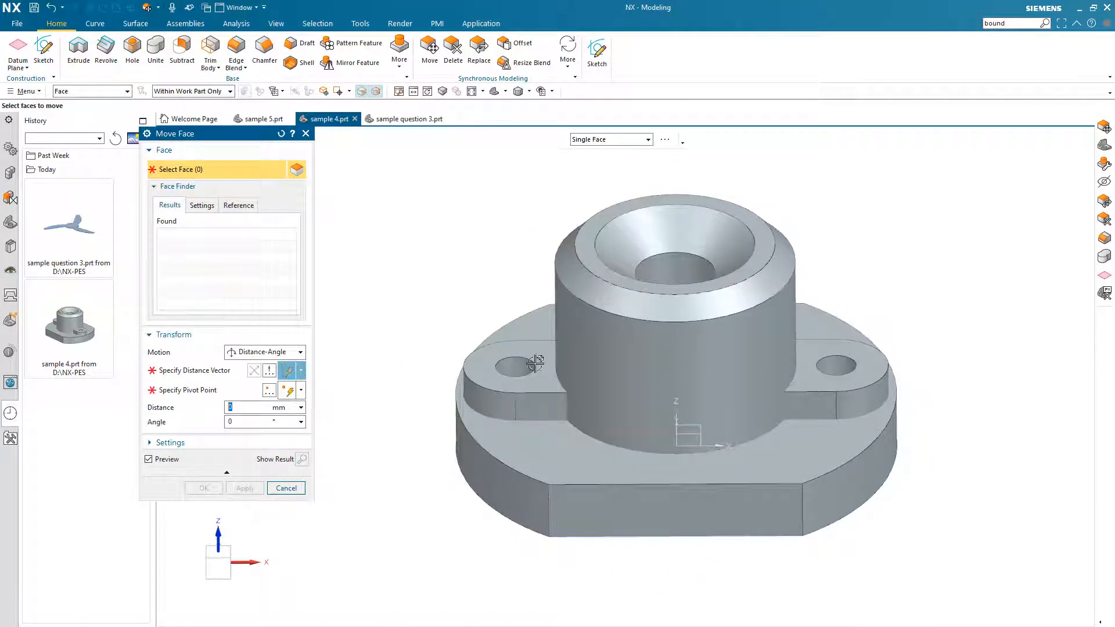
pyautogui.moveTo(907, 457); pyautogui.dragTo(912, 463)
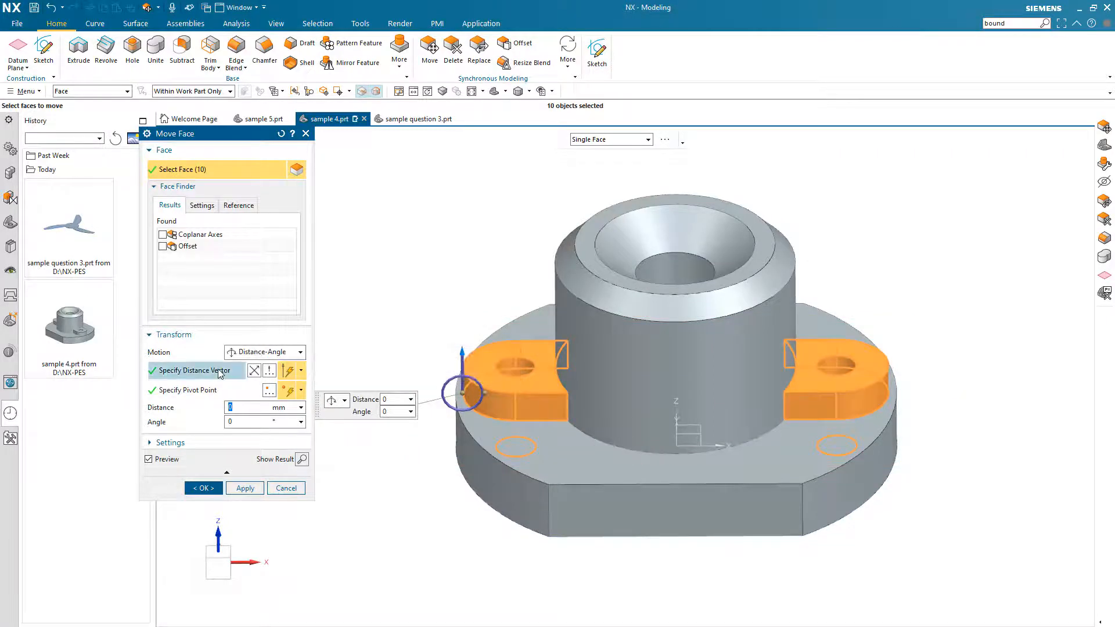
pyautogui.click(273, 352)
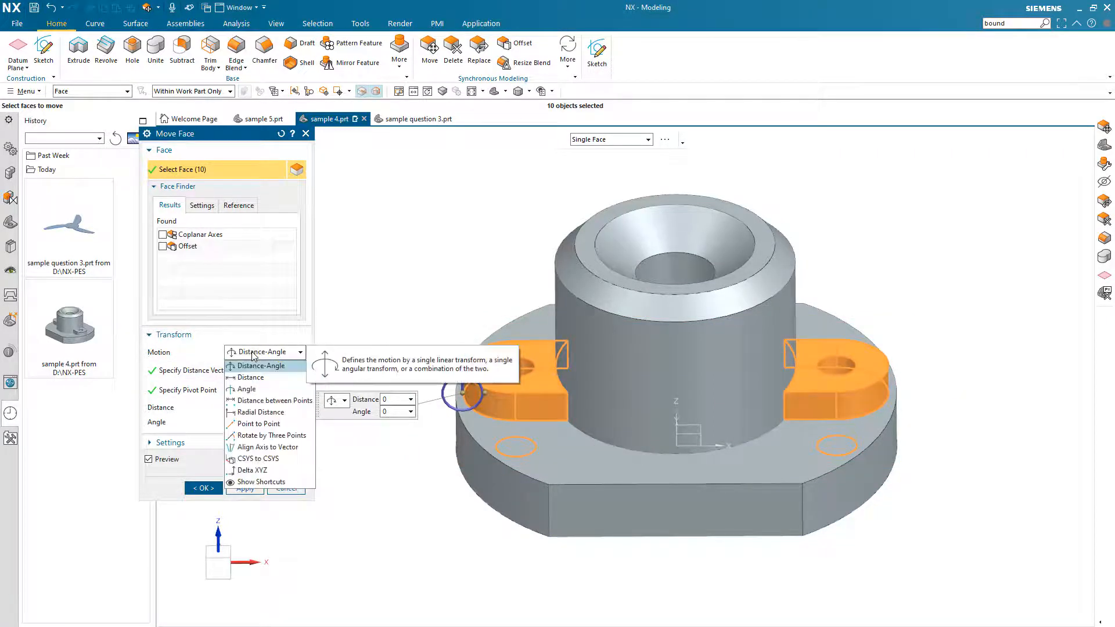
pyautogui.click(249, 386)
pyautogui.click(227, 373)
pyautogui.moveTo(525, 399); pyautogui.dragTo(598, 378, button='middle')
pyautogui.click(633, 352)
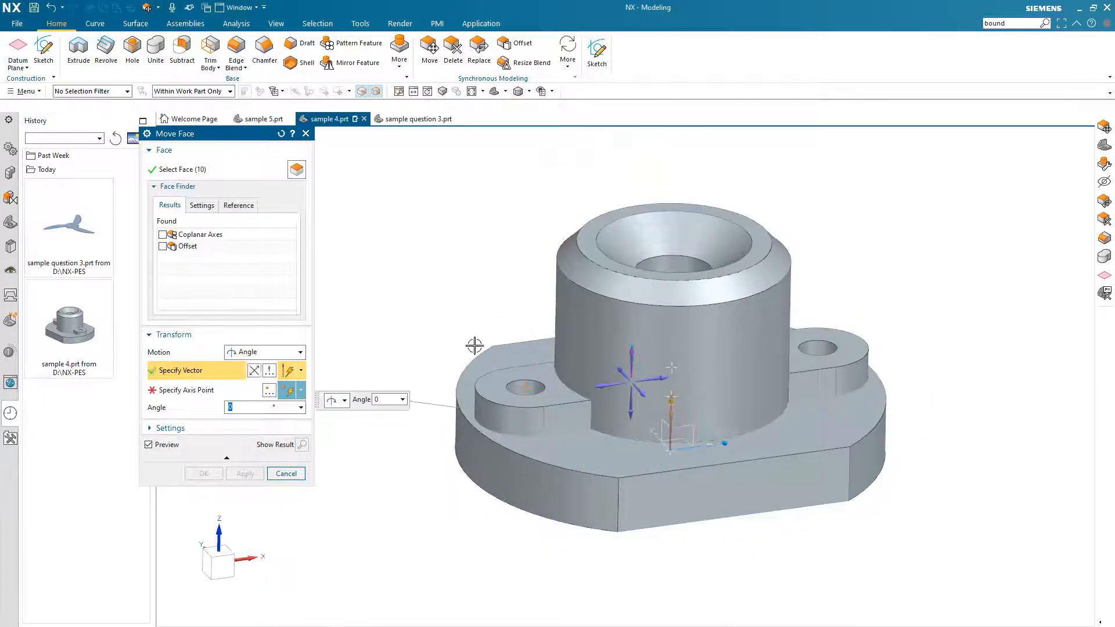
pyautogui.click(572, 253)
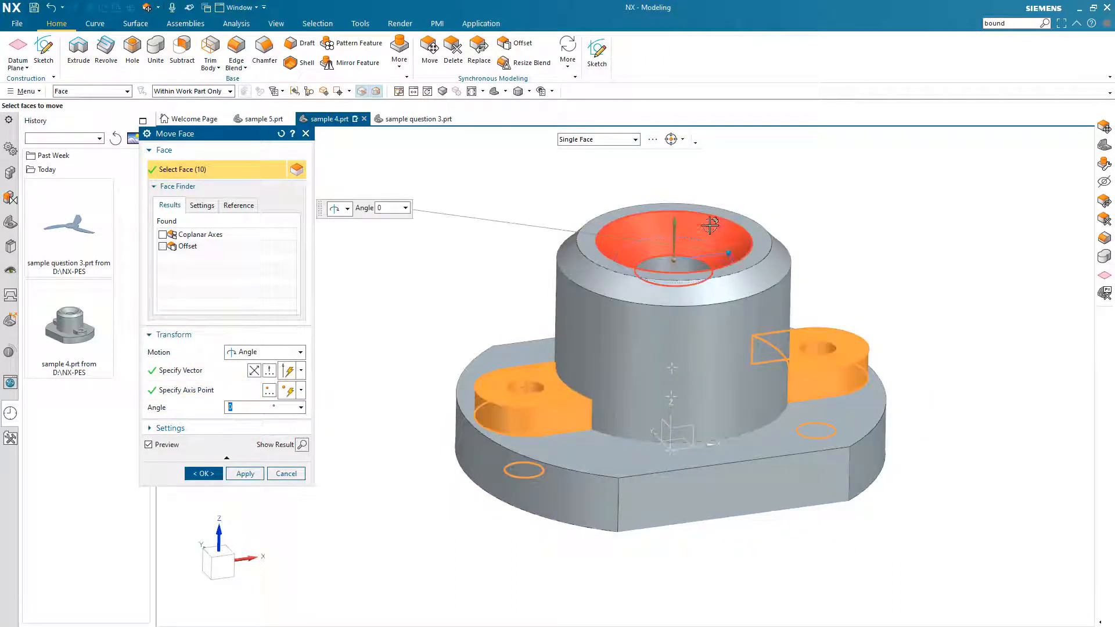
# Step: Try rotating the lugs about the boss axis by about 66°, by 90° and by about 227°
pyautogui.moveTo(729, 253); pyautogui.dragTo(673, 252)
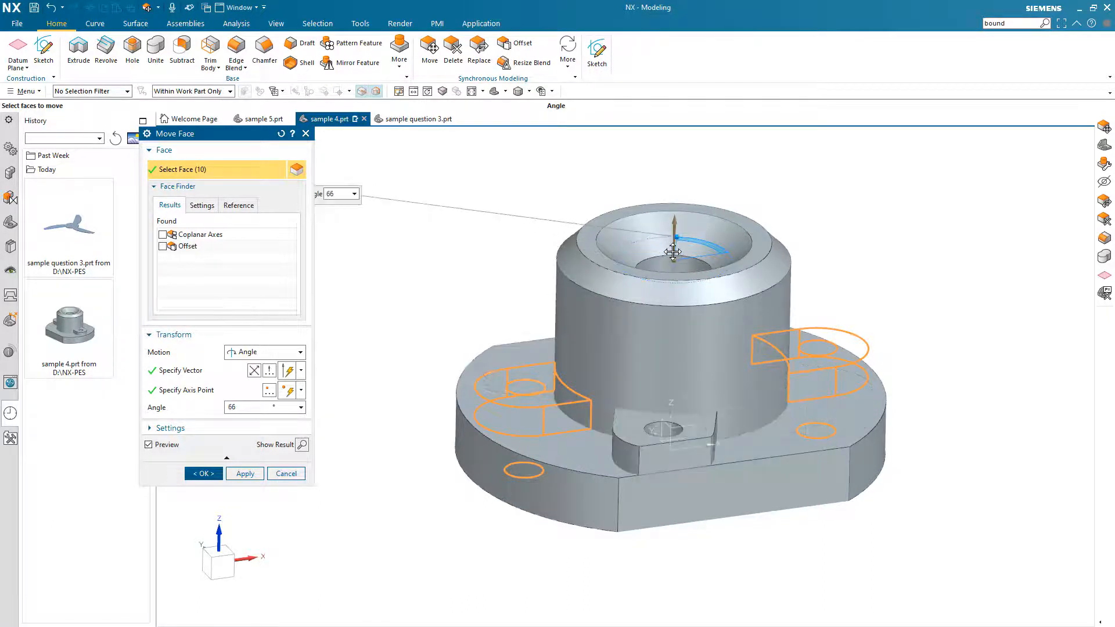
pyautogui.click(256, 407)
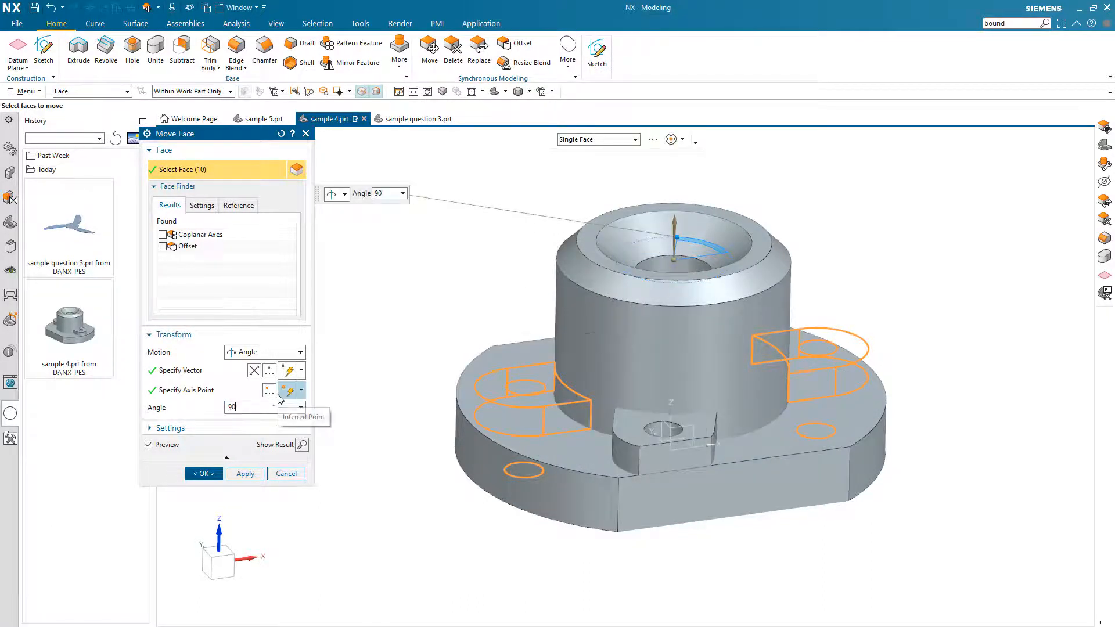
pyautogui.press('Return')
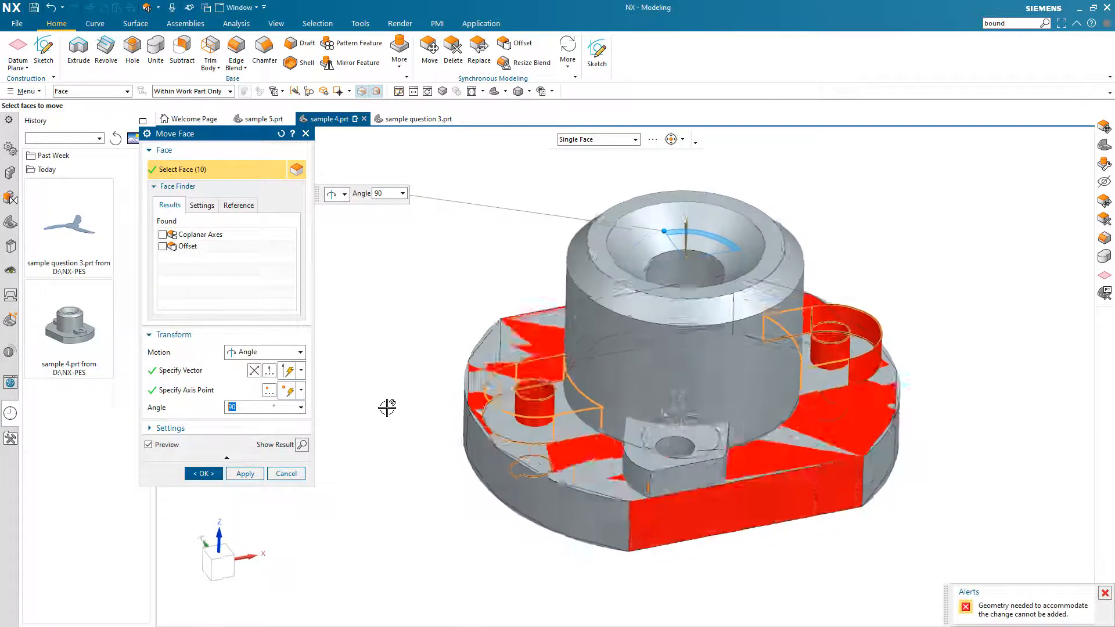
pyautogui.moveTo(386, 406); pyautogui.dragTo(671, 250, button='middle')
pyautogui.moveTo(702, 206); pyautogui.dragTo(663, 224)
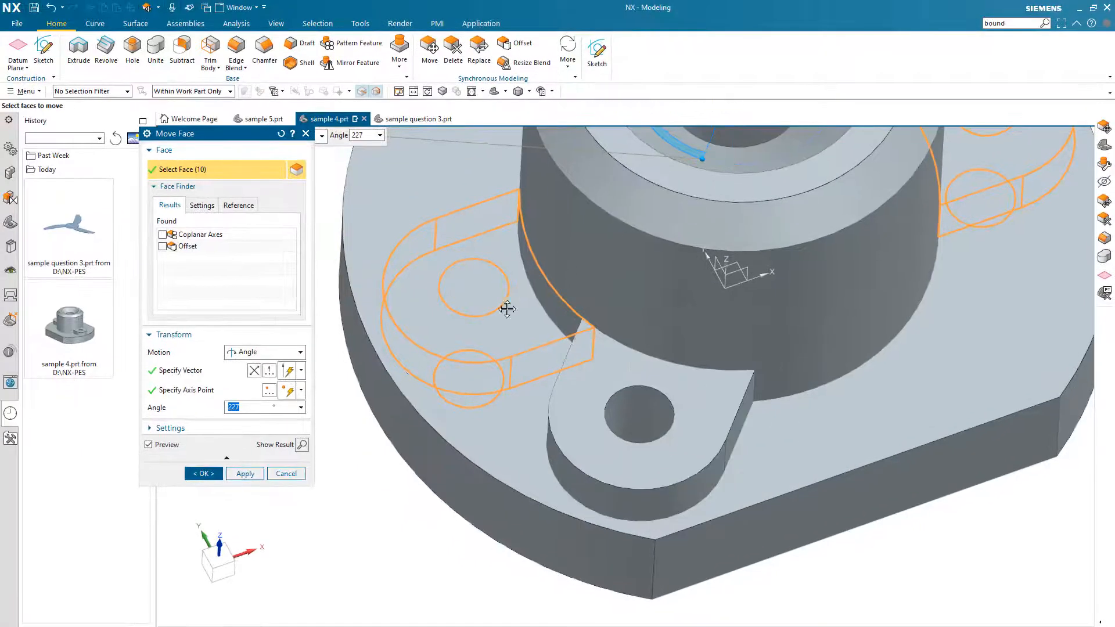
# Step: Set the lugs' rotation angle to 45° and apply the face move
pyautogui.scroll(-5, 407, 373)
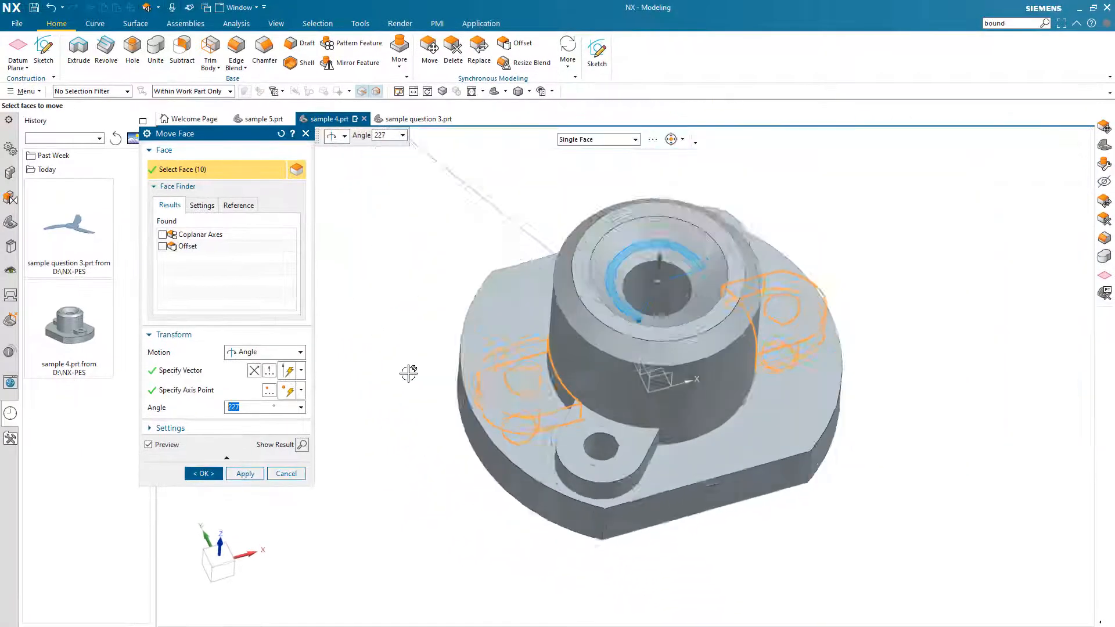
pyautogui.write('45')
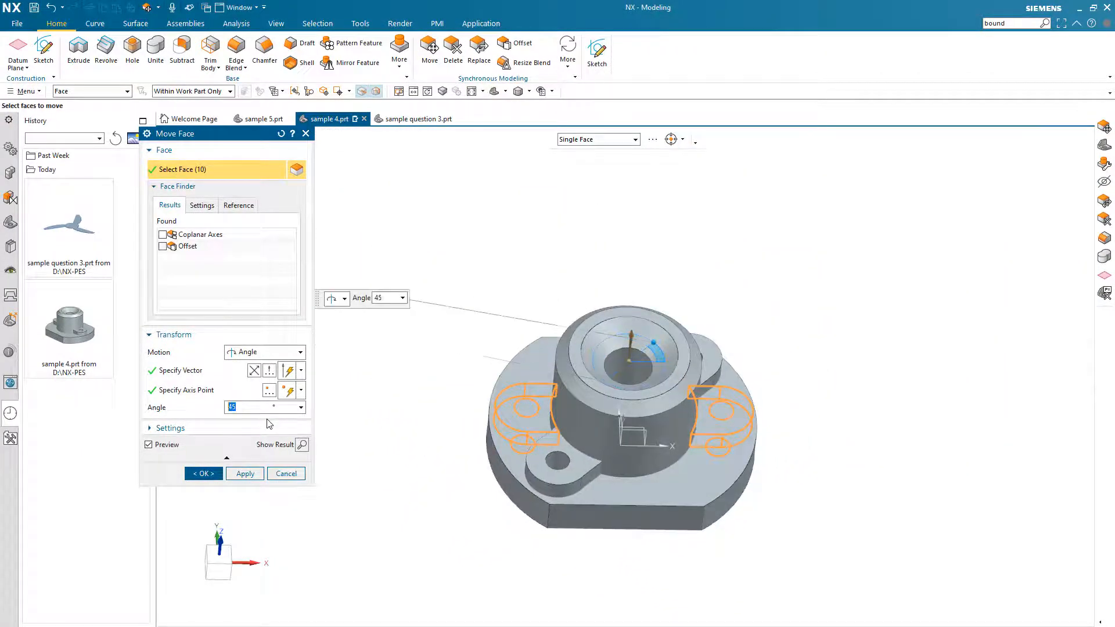
pyautogui.press('Return')
pyautogui.click(245, 474)
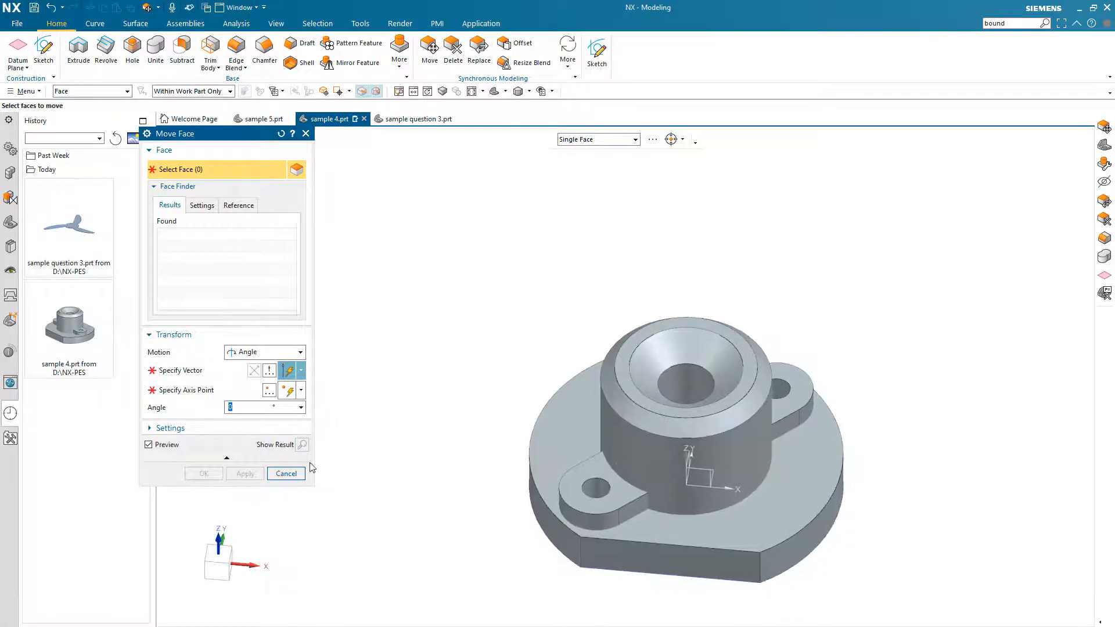
# Step: Using Distance-Angle motion, move the base's curved side face and its symmetric counterpart outward by 9 mm and apply
pyautogui.click(263, 352)
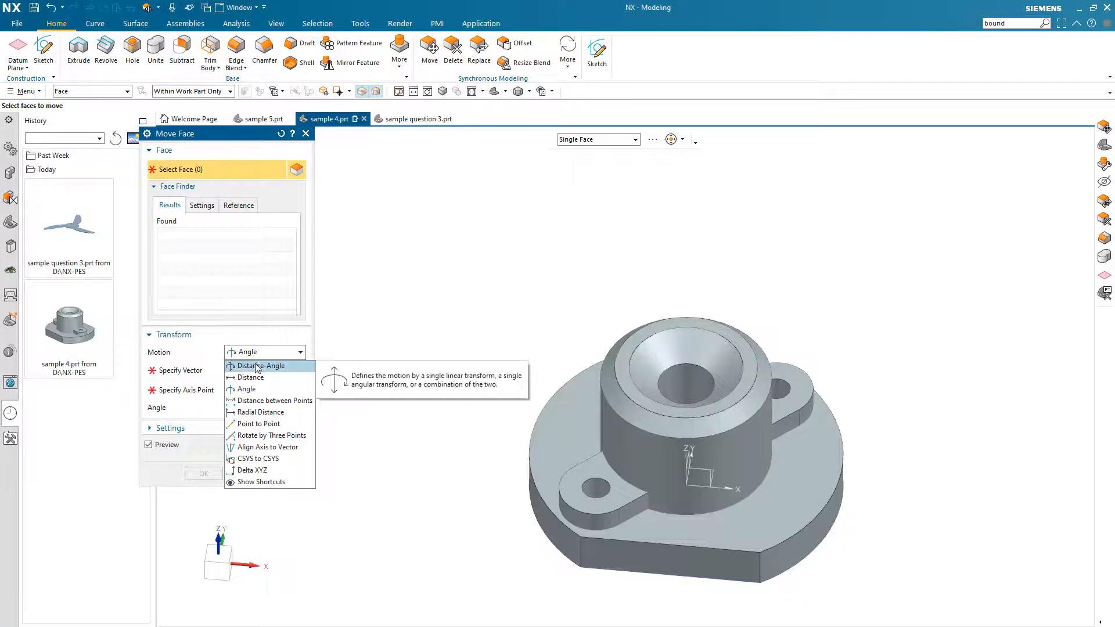
pyautogui.click(259, 367)
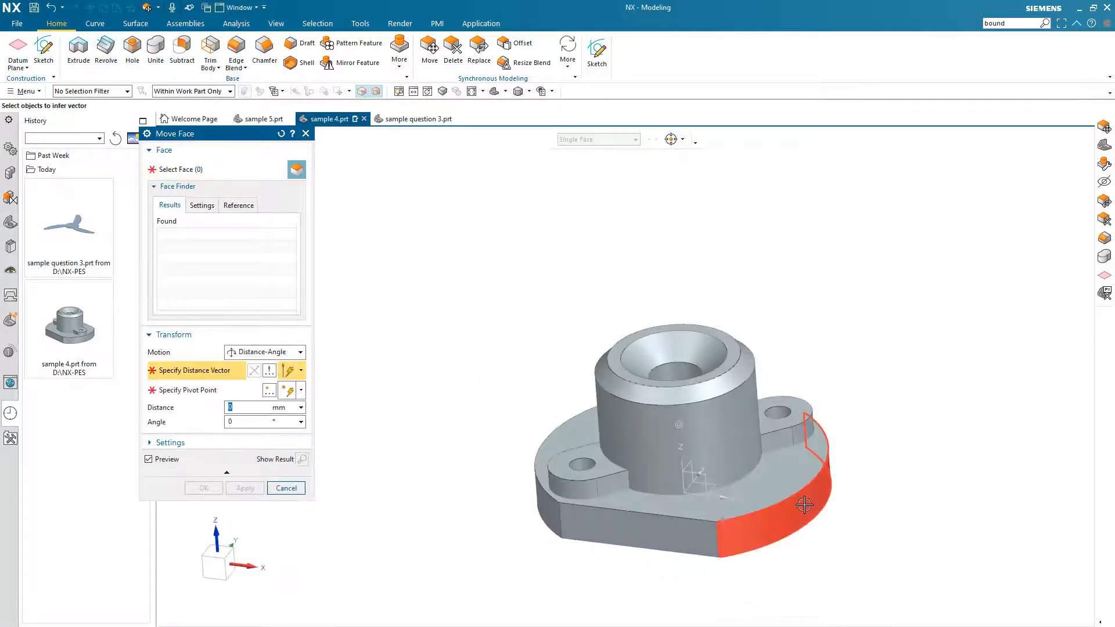
pyautogui.click(808, 501)
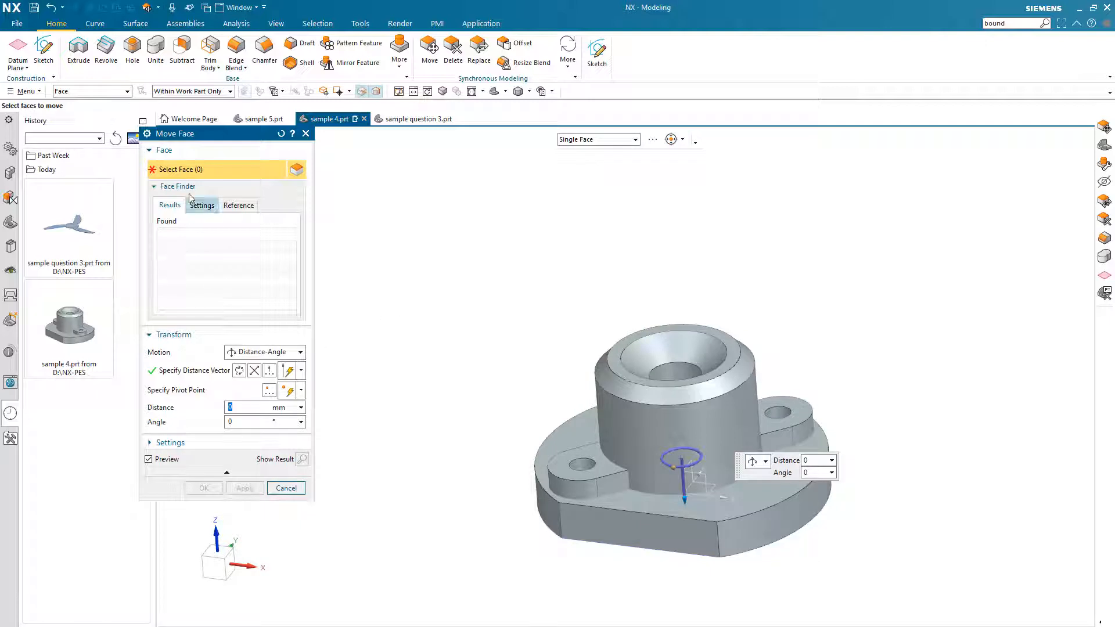
pyautogui.click(810, 519)
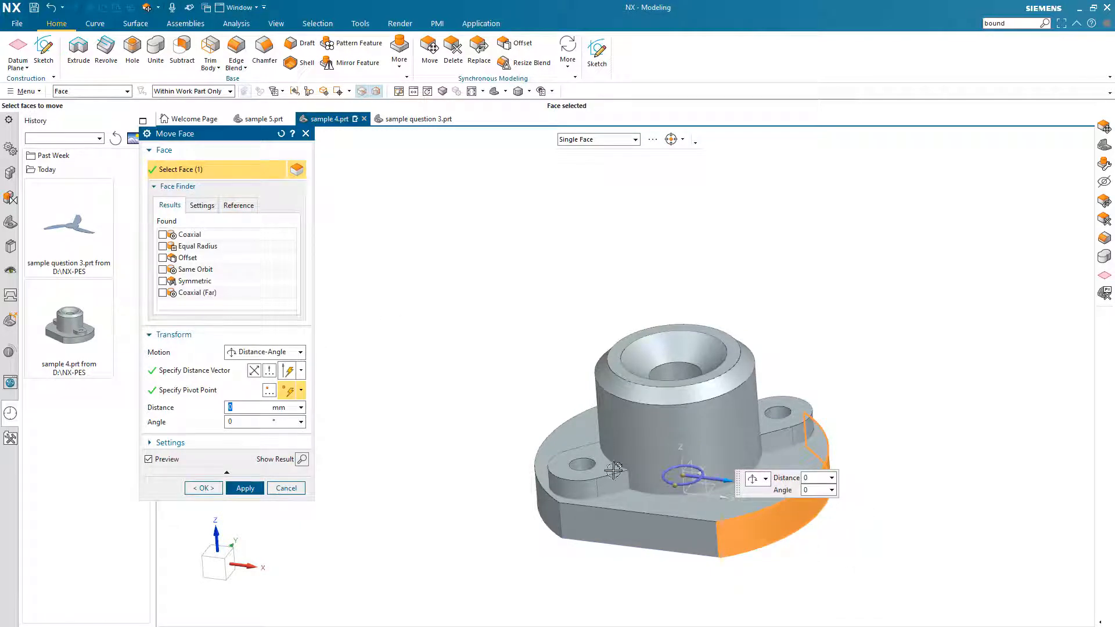
pyautogui.click(163, 281)
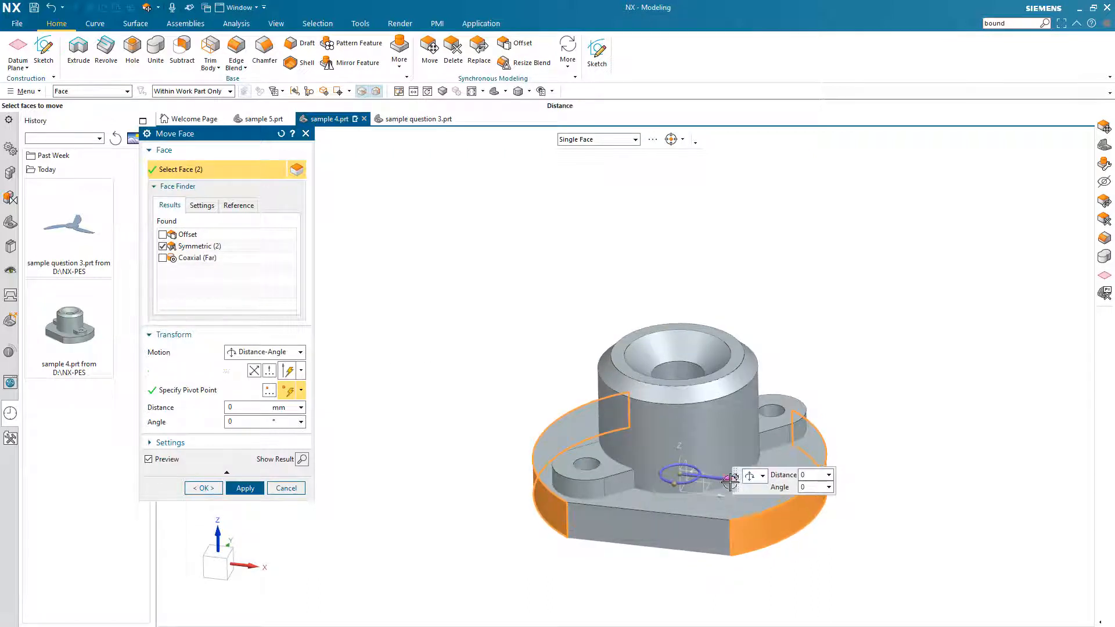
pyautogui.moveTo(726, 479)
pyautogui.mouseDown()
pyautogui.moveTo(787, 468)
pyautogui.moveTo(733, 482)
pyautogui.moveTo(746, 482)
pyautogui.mouseUp()
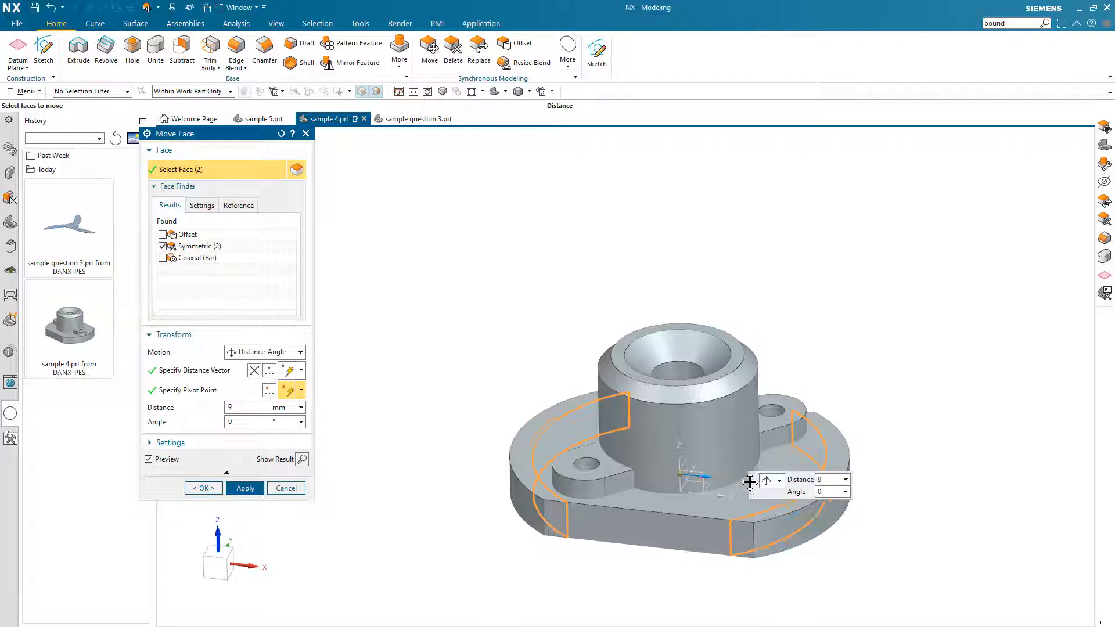
pyautogui.click(246, 488)
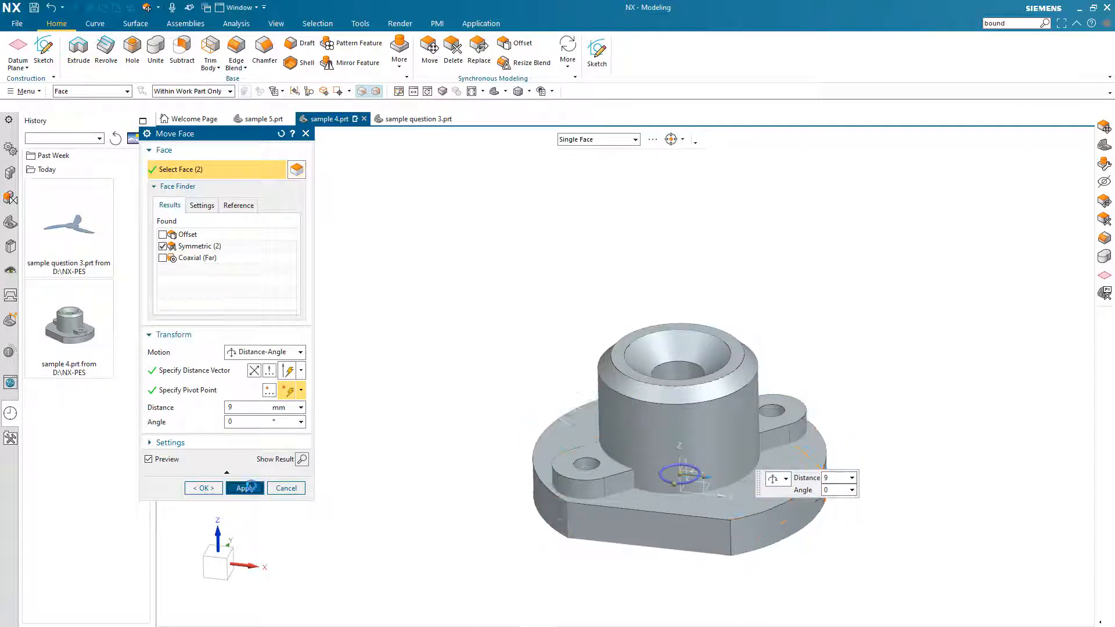
# Step: Move the flat side face of the base slightly outward and finish Move Face
pyautogui.click(620, 526)
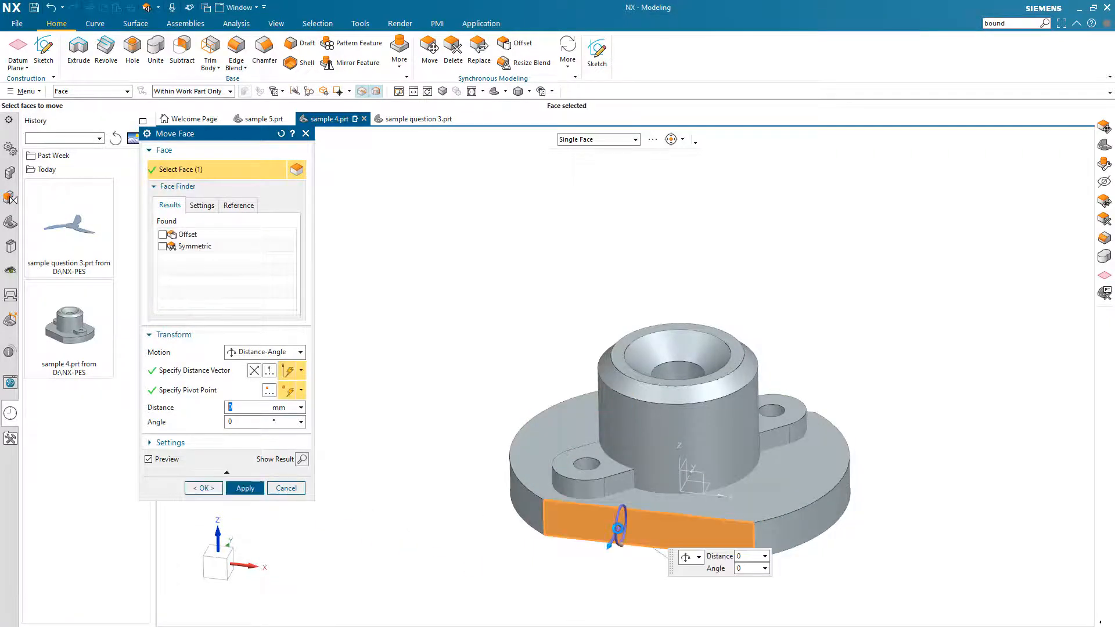
pyautogui.moveTo(453, 511); pyautogui.dragTo(540, 483, button='middle')
pyautogui.moveTo(534, 487); pyautogui.dragTo(529, 488)
pyautogui.click(204, 488)
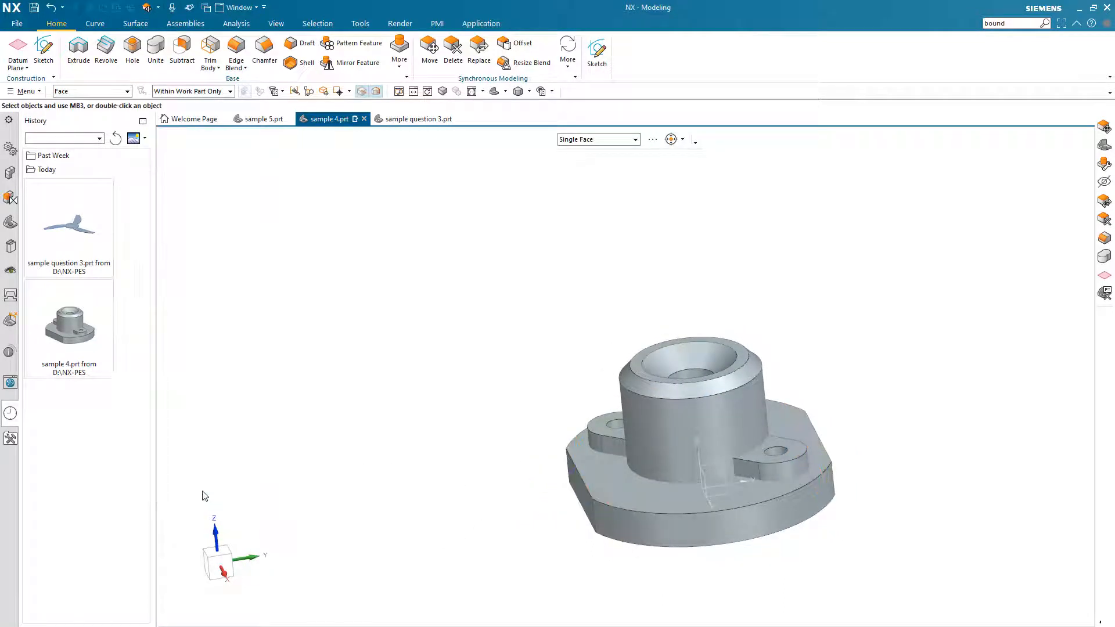
# Step: Reorder the model history so the lug rotation, Move Face (7), comes after the two base face moves
pyautogui.moveTo(250, 465); pyautogui.dragTo(220, 407, button='middle')
pyautogui.click(11, 223)
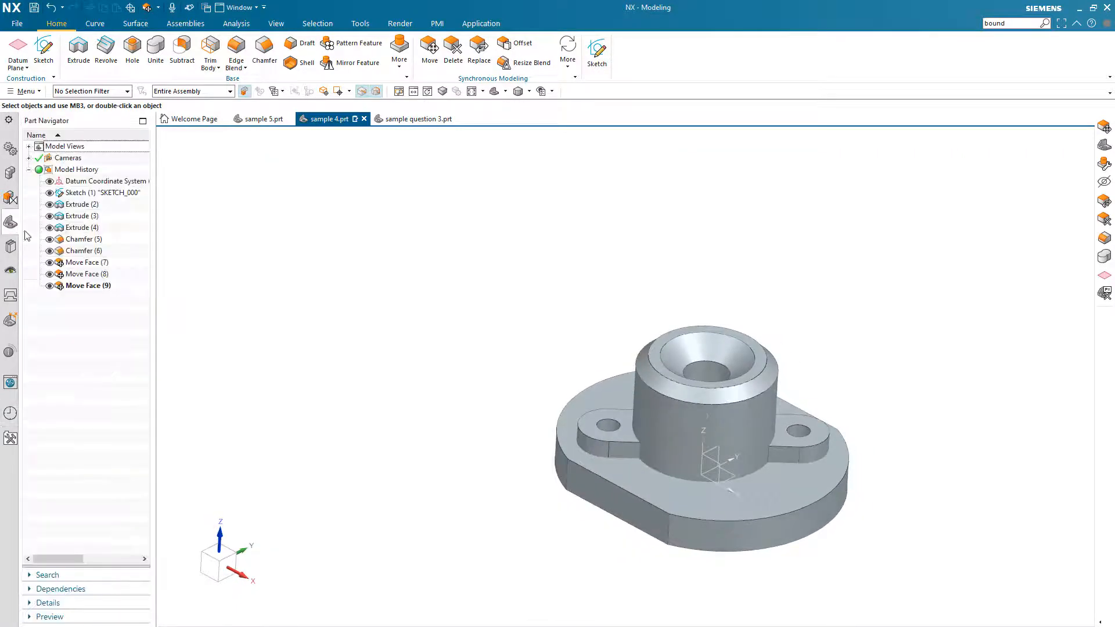
pyautogui.click(87, 277)
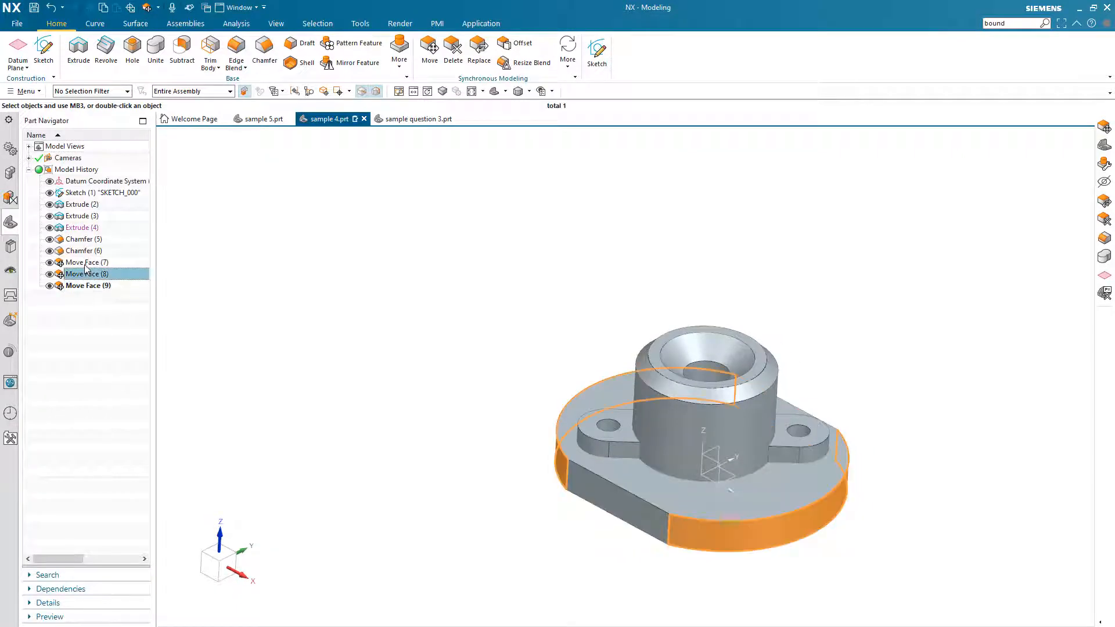
pyautogui.click(85, 265)
pyautogui.moveTo(84, 268); pyautogui.dragTo(84, 311)
# Step: Edit the lugs' Move Face feature and set its rotation angle to 90°
pyautogui.click(82, 284)
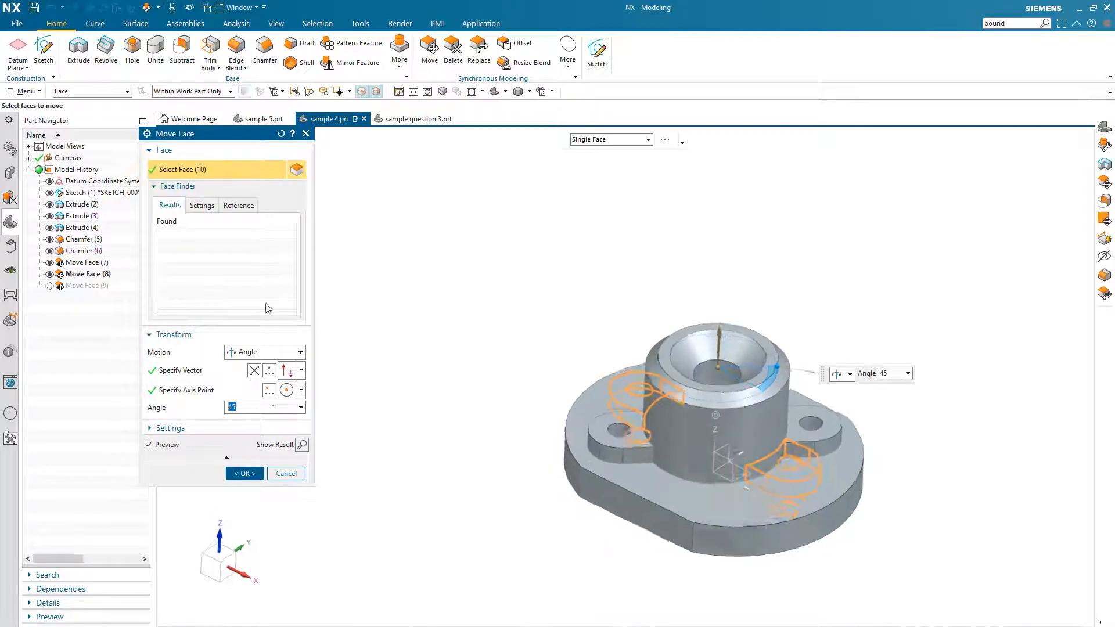
pyautogui.write('90')
pyautogui.press('Return')
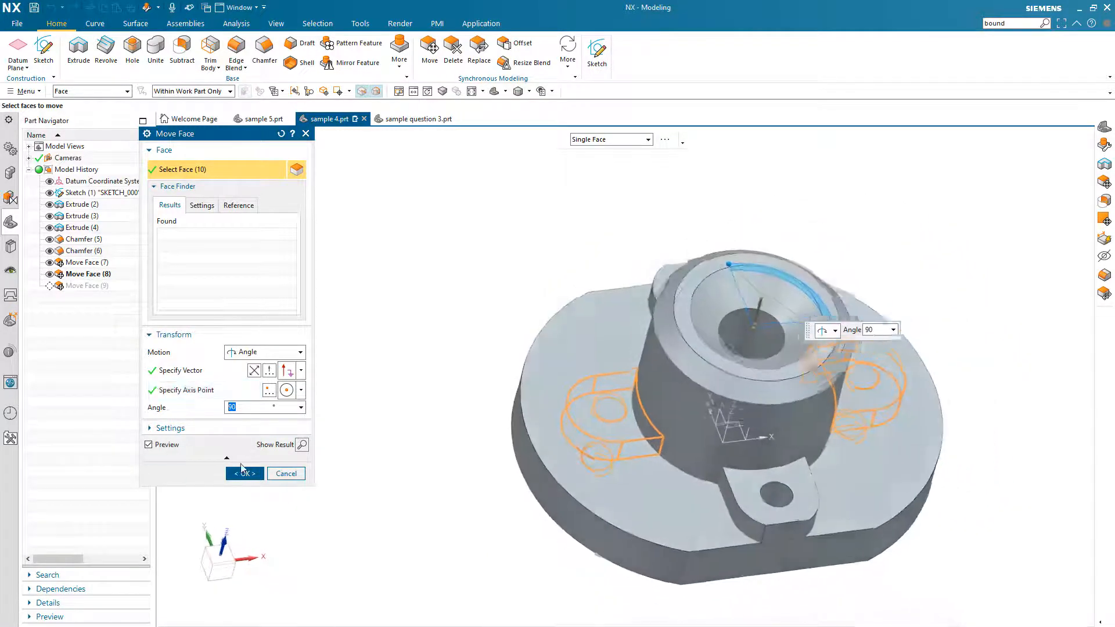
pyautogui.click(242, 472)
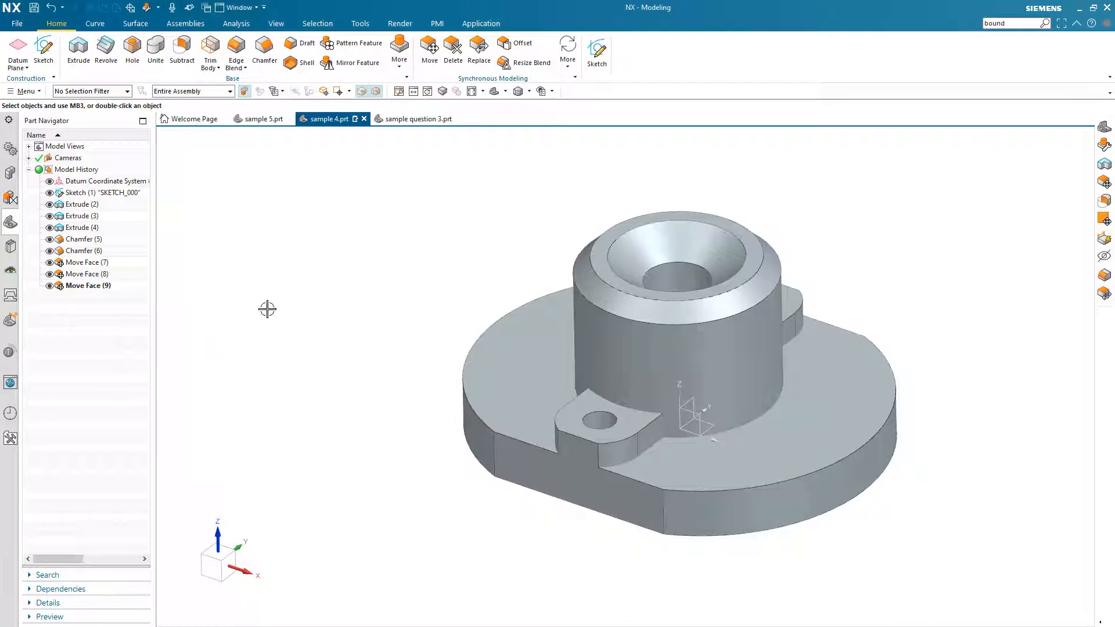
# Step: Switch to the sample 5 part
pyautogui.click(263, 120)
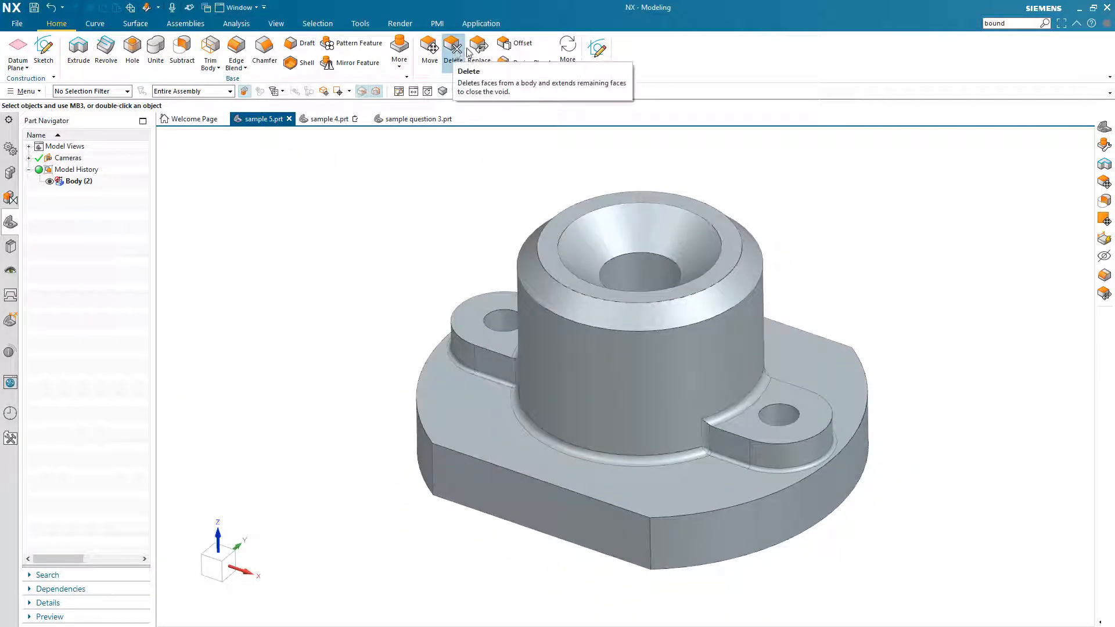
# Step: Enlarge the blend around the foot of the boss on both sides of the lug with Resize Blend
pyautogui.click(526, 62)
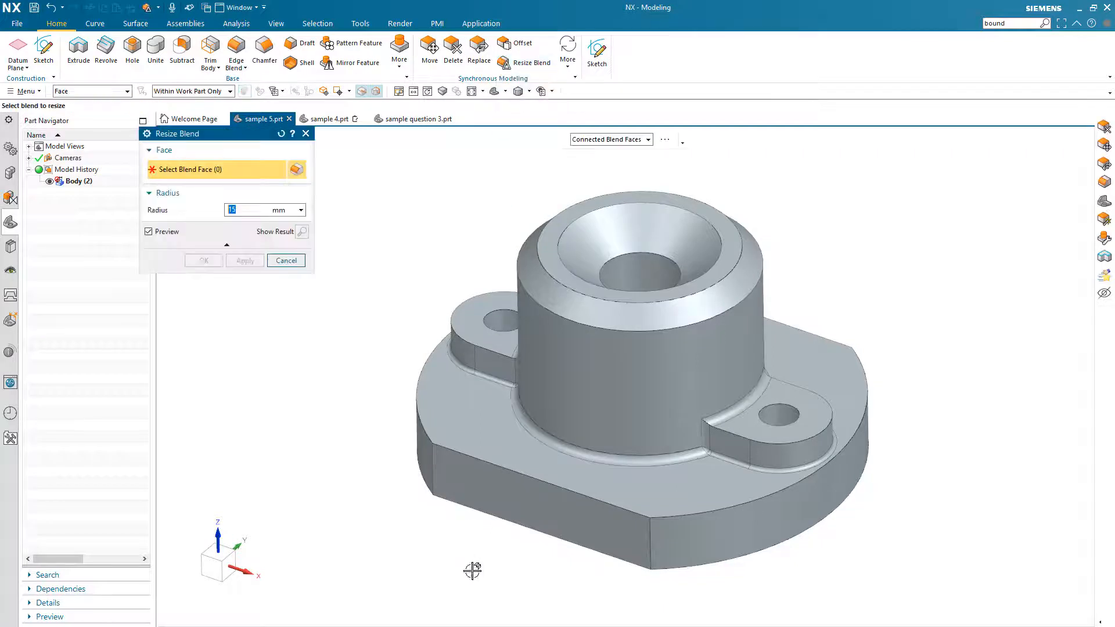
pyautogui.click(604, 460)
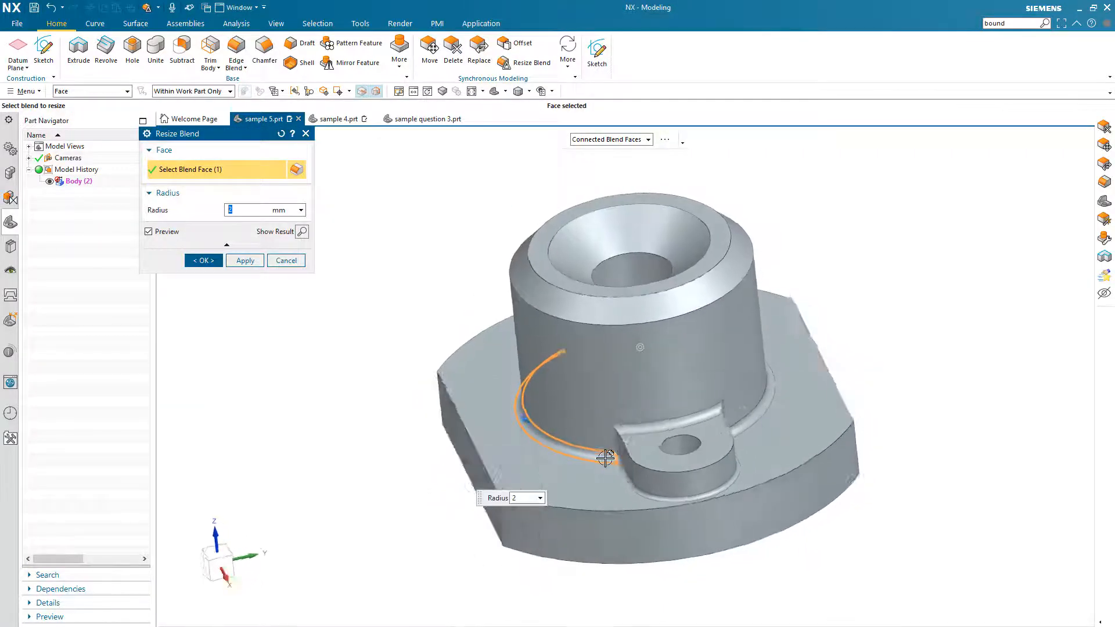
pyautogui.click(681, 449)
pyautogui.moveTo(525, 449); pyautogui.dragTo(551, 448, button='middle')
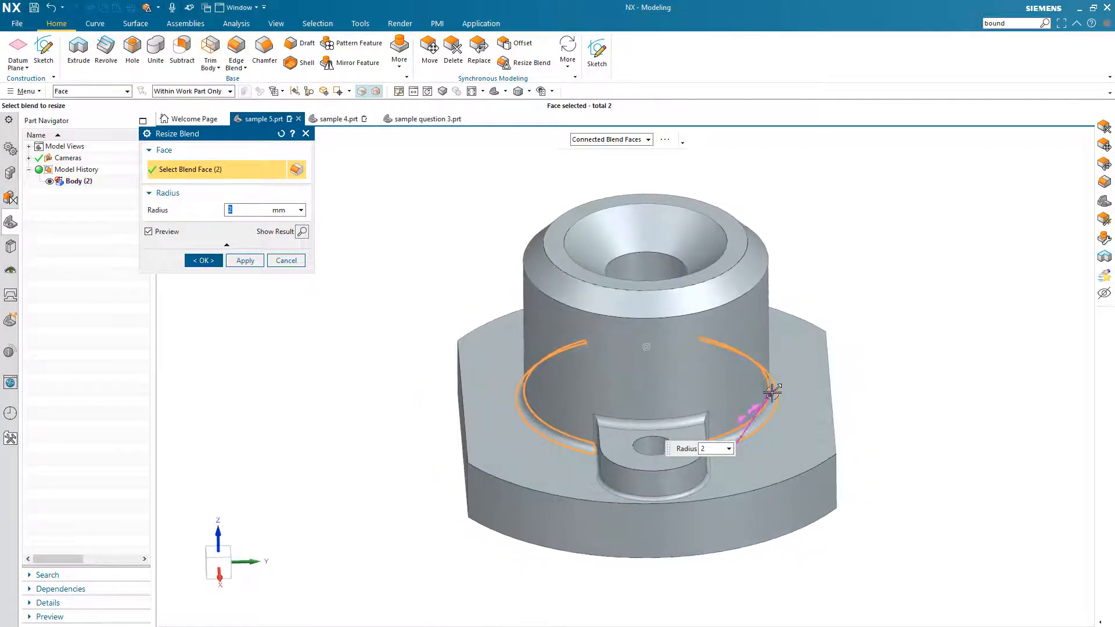
pyautogui.moveTo(771, 393); pyautogui.dragTo(756, 411)
pyautogui.click(204, 261)
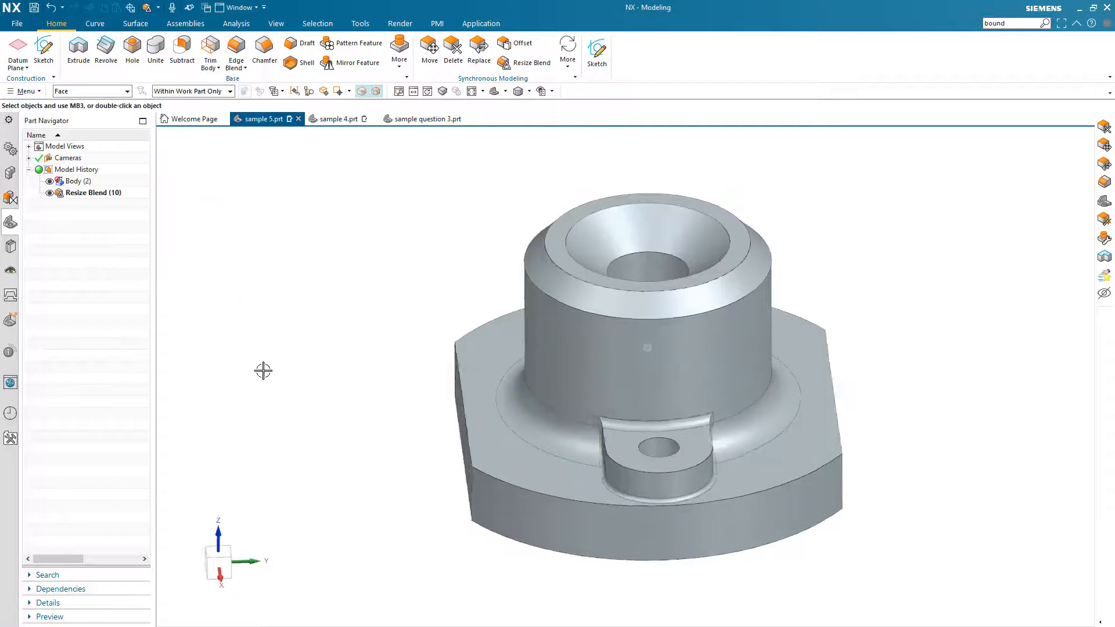
# Step: Replace the top faces of both lugs with the flat ring face on top of the boss using Replace Face
pyautogui.click(75, 181)
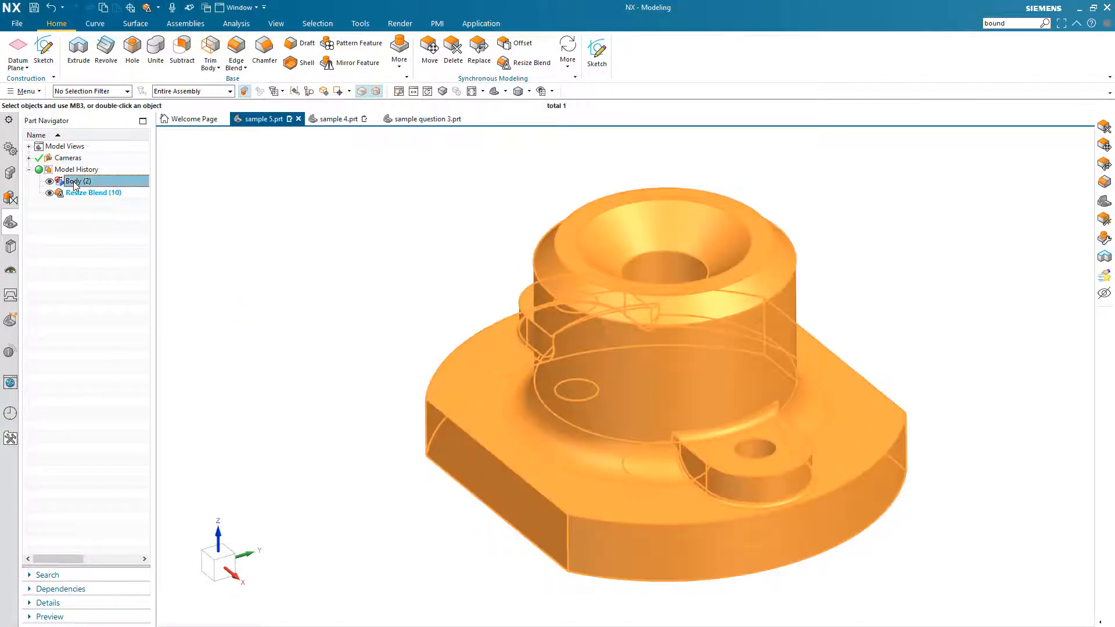
pyautogui.click(169, 268)
pyautogui.moveTo(169, 268); pyautogui.dragTo(230, 294, button='middle')
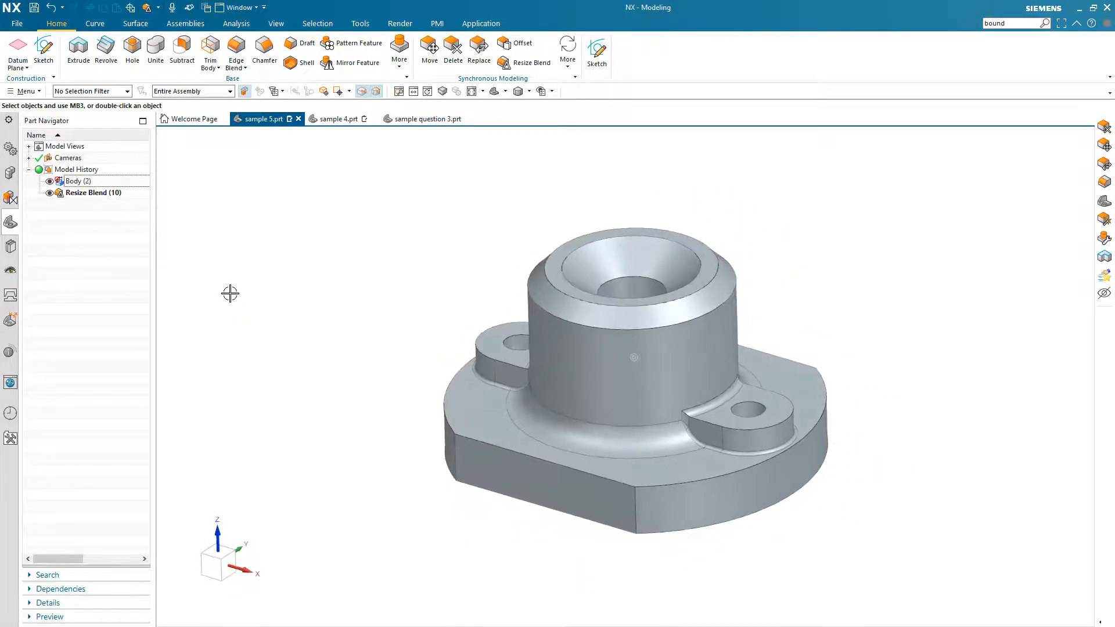
pyautogui.click(478, 52)
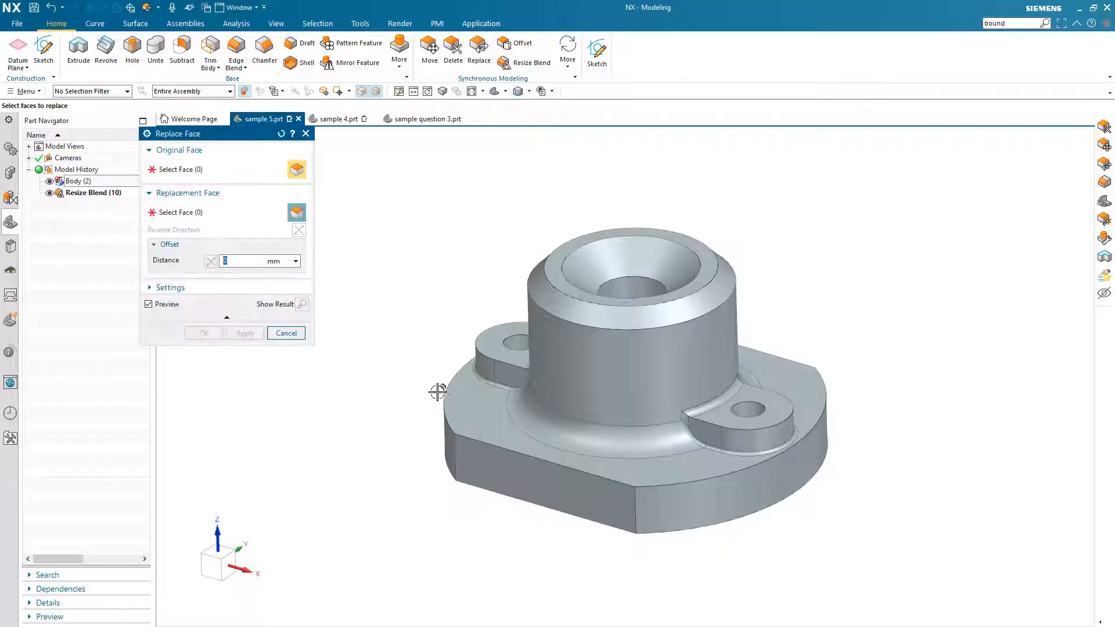
pyautogui.moveTo(348, 413); pyautogui.dragTo(345, 420, button='middle')
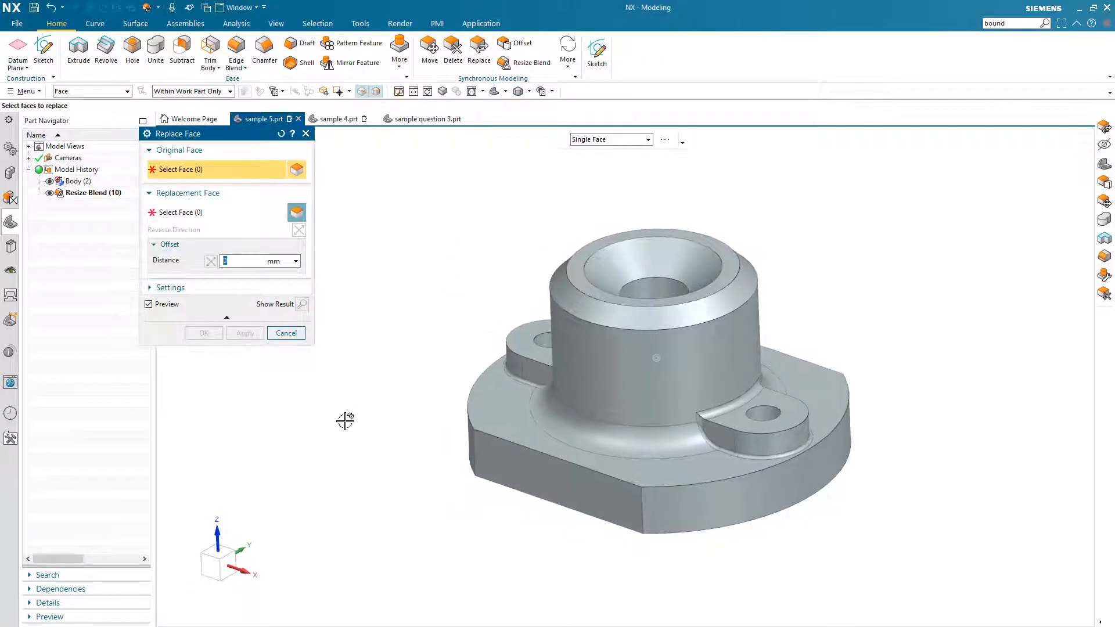
pyautogui.click(712, 419)
pyautogui.click(507, 359)
pyautogui.middleClick(403, 337)
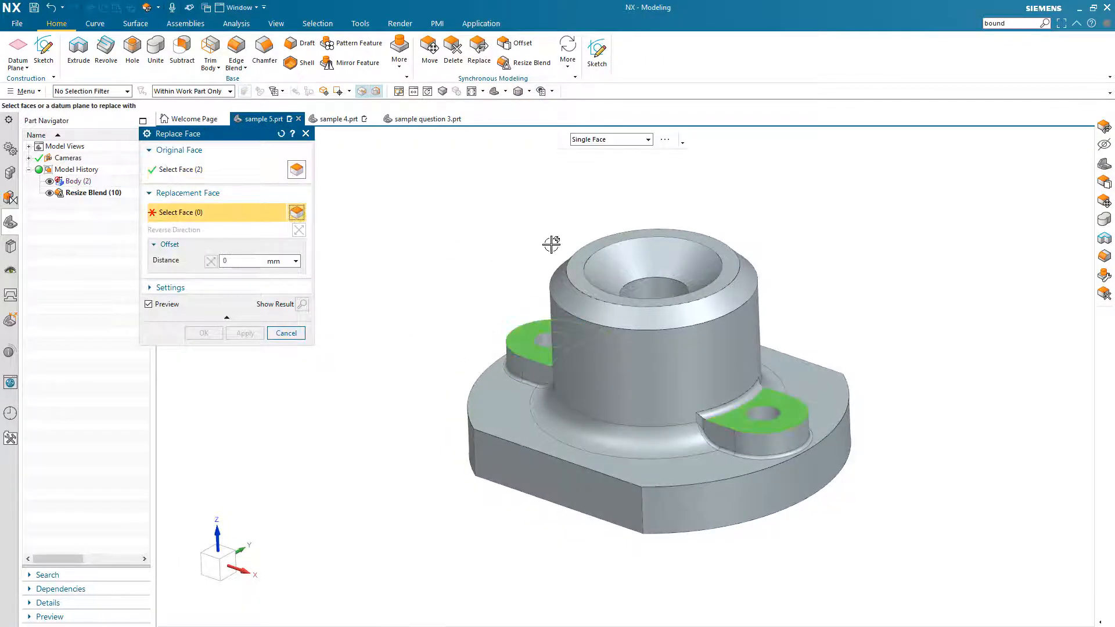
pyautogui.click(587, 259)
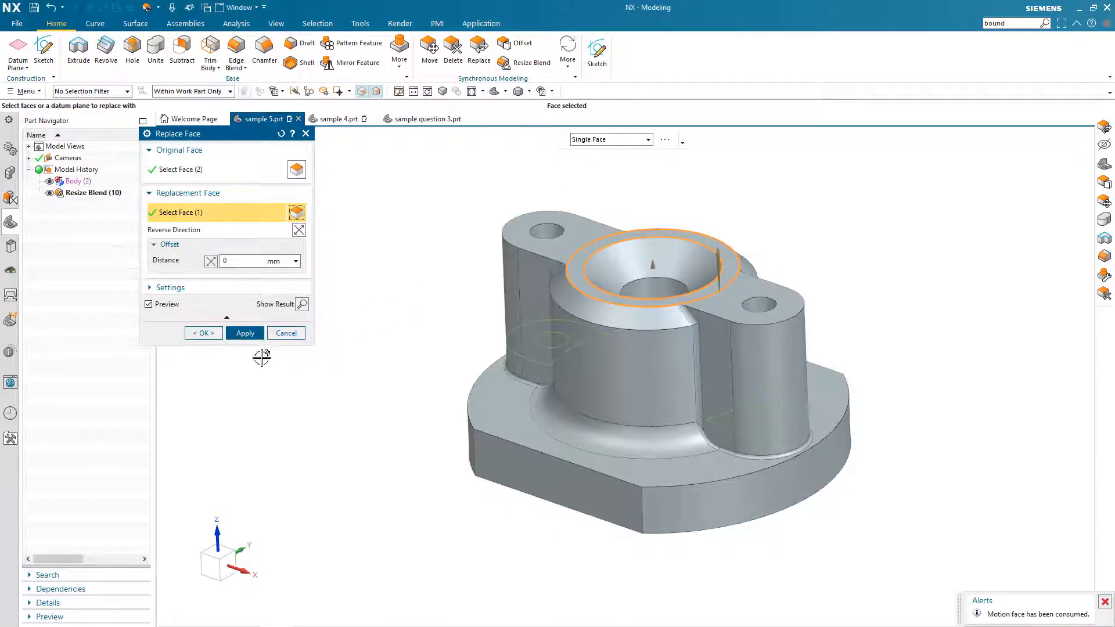
pyautogui.click(204, 333)
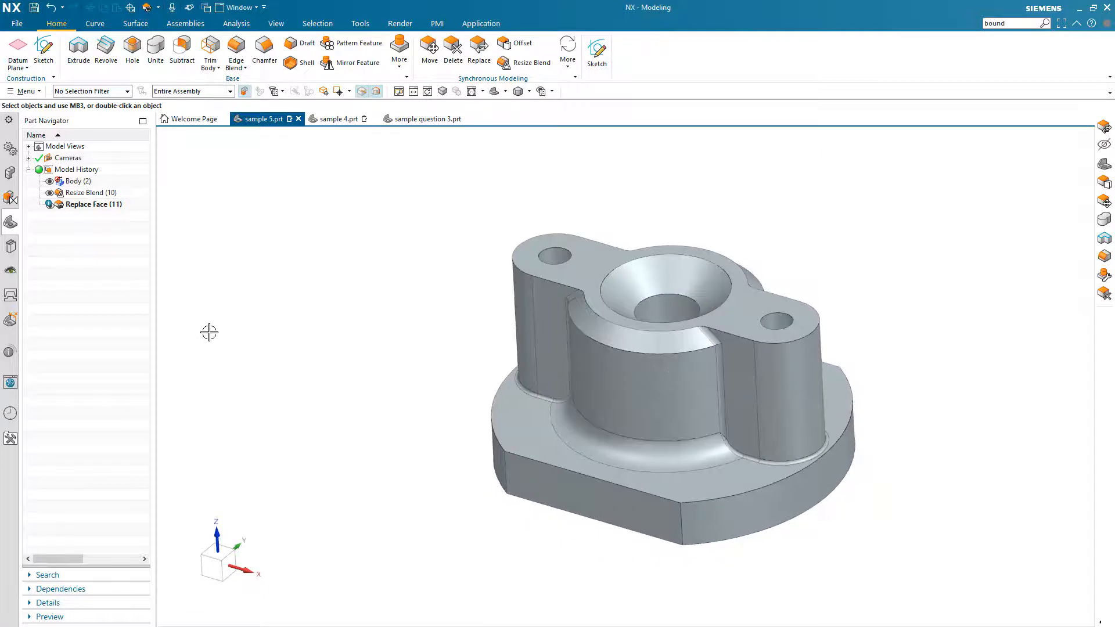
# Step: Try replacing the base's two flat side faces with its curved side face, and undo the replacement
pyautogui.moveTo(210, 332)
pyautogui.mouseDown(button='middle')
pyautogui.moveTo(289, 480)
pyautogui.moveTo(362, 534)
pyautogui.mouseUp(button='middle')
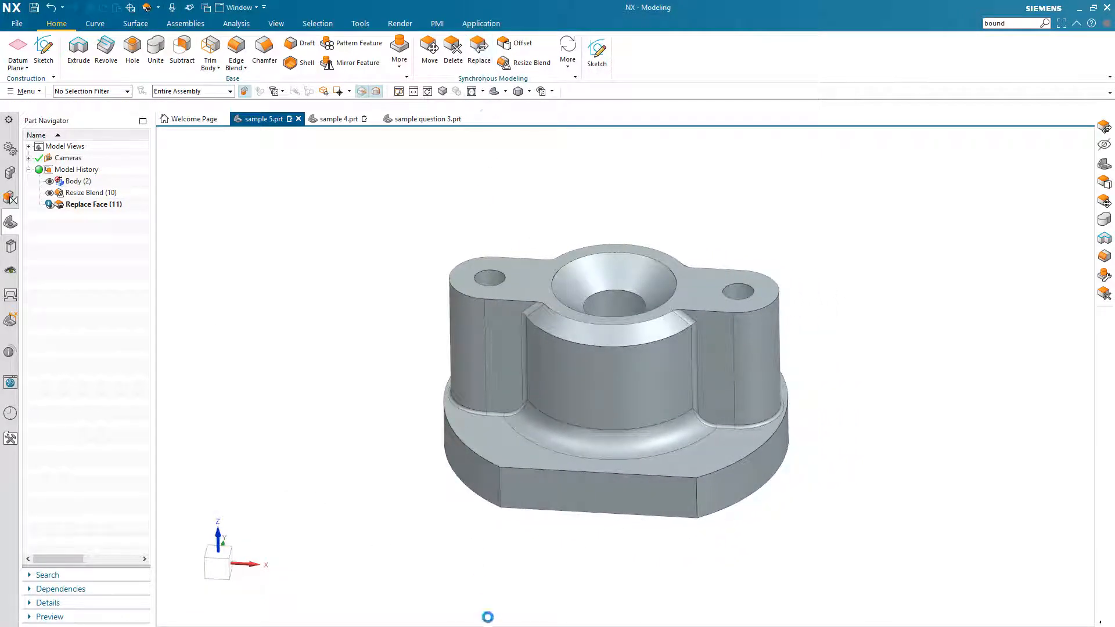
pyautogui.moveTo(627, 556); pyautogui.dragTo(602, 553, button='middle')
pyautogui.click(608, 496)
pyautogui.middleClick(643, 552)
pyautogui.click(705, 504)
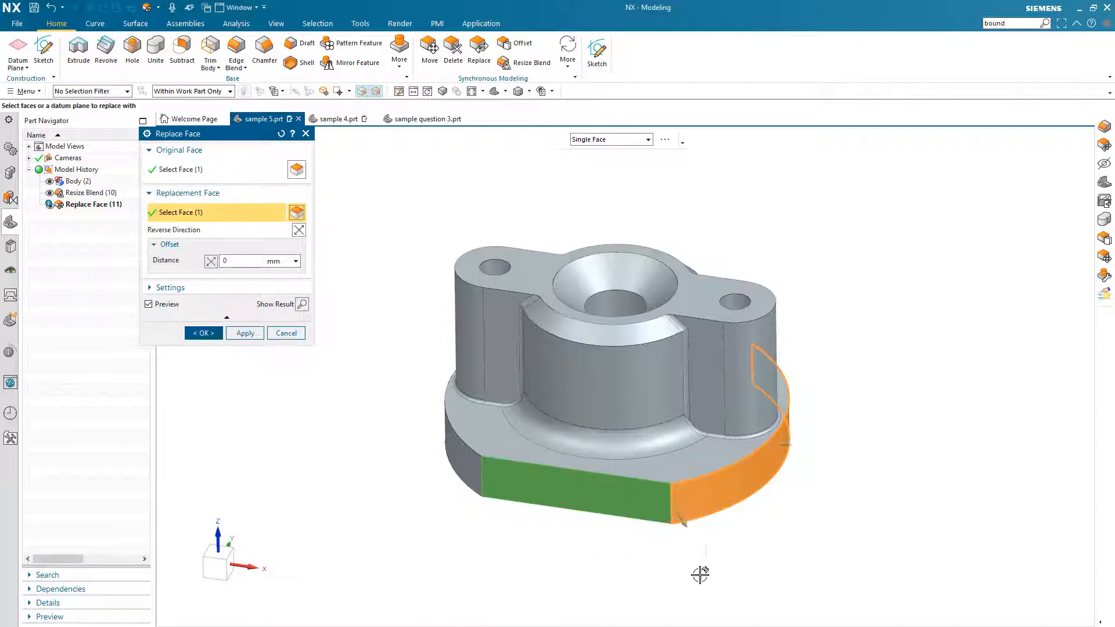
pyautogui.moveTo(700, 575); pyautogui.dragTo(743, 482, button='middle')
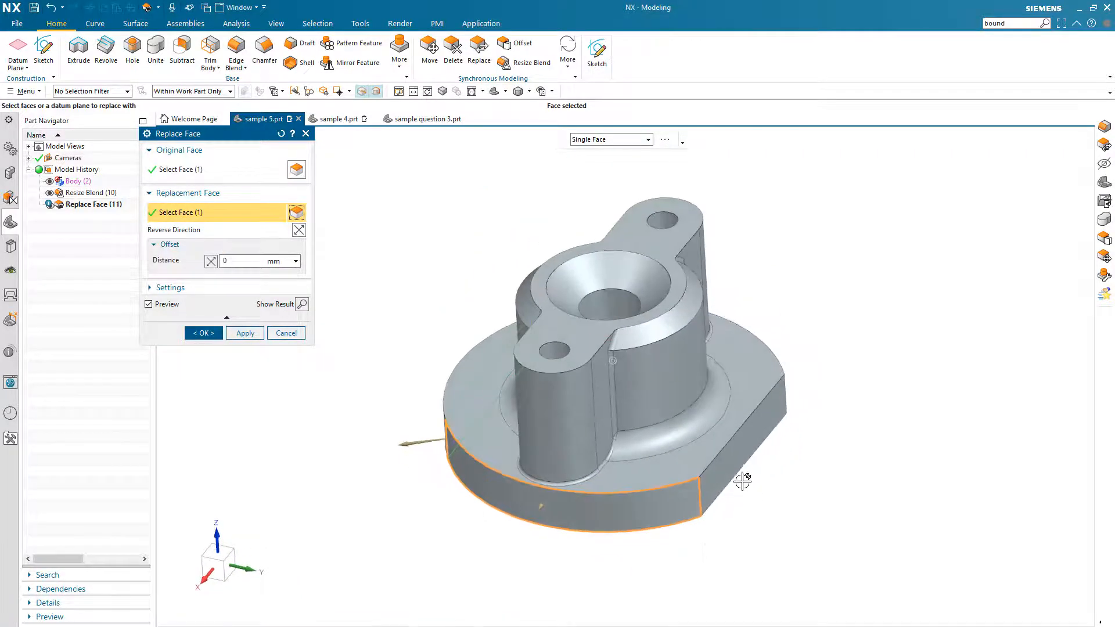
pyautogui.click(186, 169)
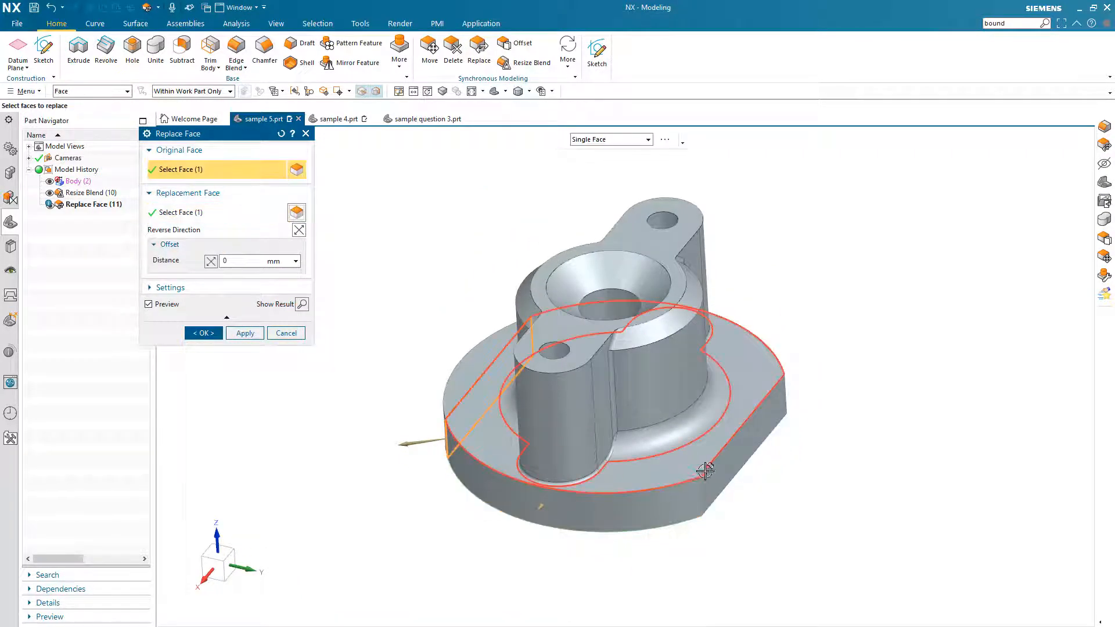
pyautogui.click(715, 488)
pyautogui.click(204, 333)
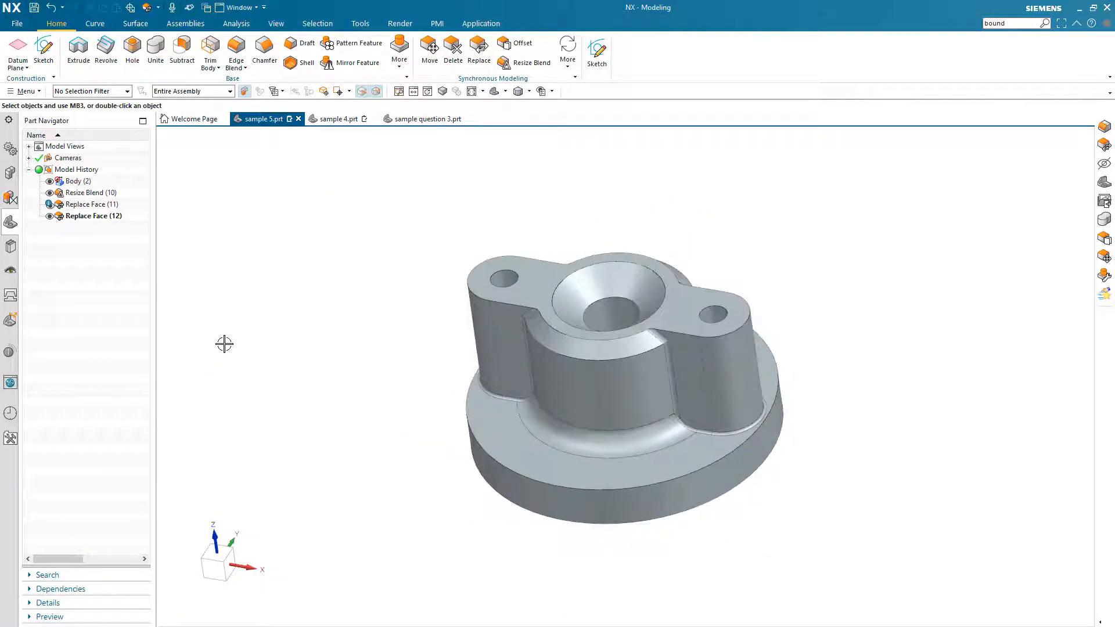
pyautogui.hotkey('ctrl', 'z')
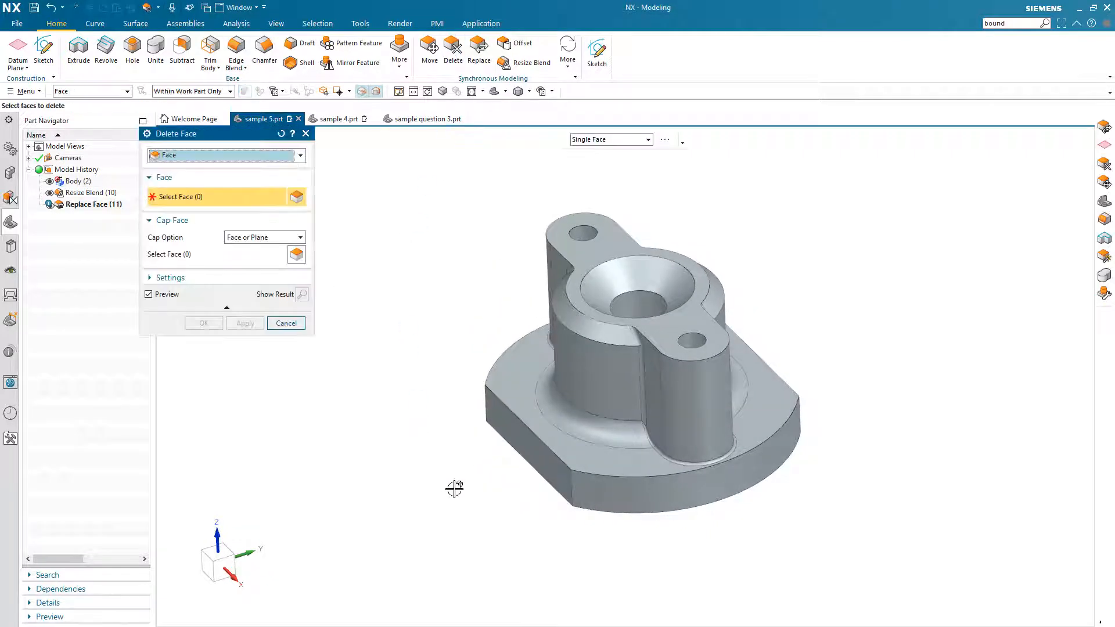
# Step: Remove the flat side faces of the base with Delete Face
pyautogui.click(528, 443)
pyautogui.moveTo(531, 444); pyautogui.dragTo(278, 383, button='middle')
pyautogui.click(203, 323)
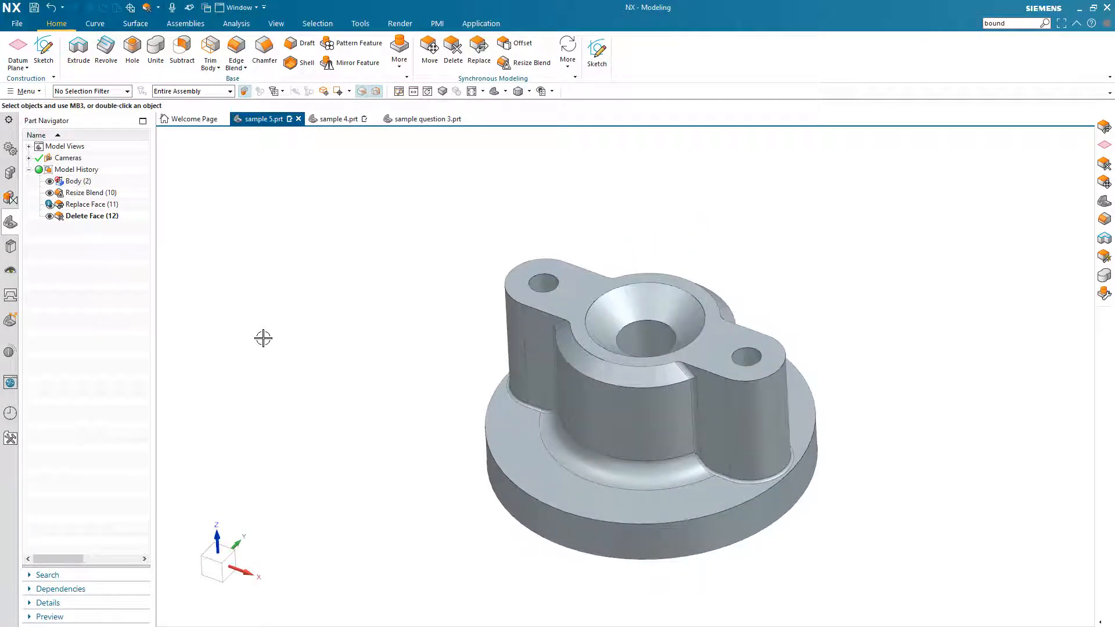
# Step: Undo the face edits back to the original imported body
pyautogui.hotkey('ctrl', 'z')
pyautogui.hotkey('ctrl', 'z')
pyautogui.hotkey('ctrl', 'z')
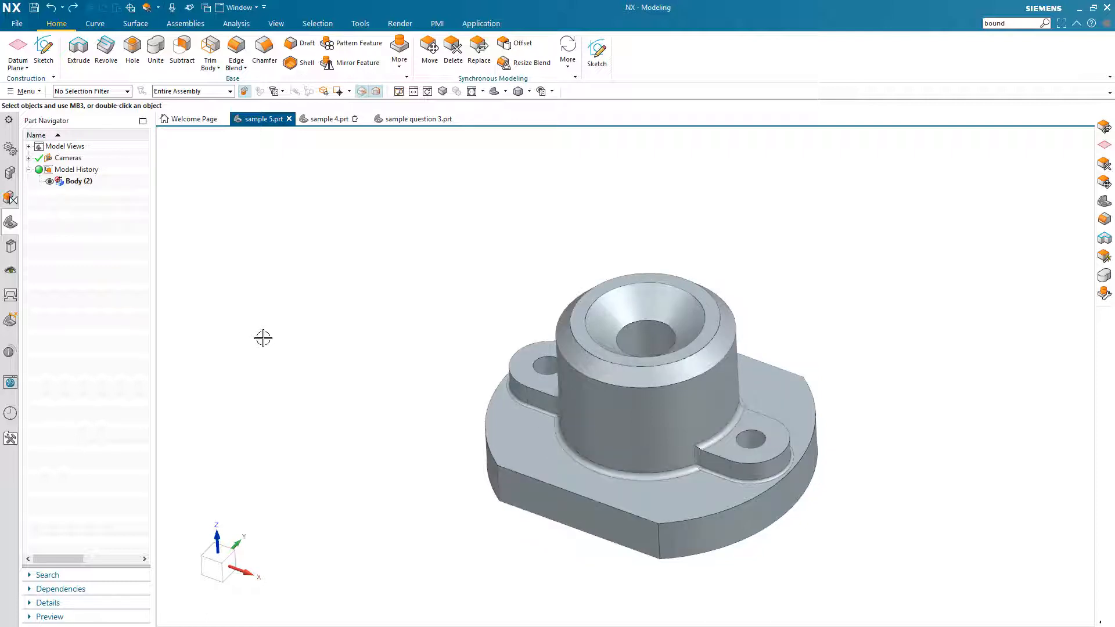
# Step: Delete all 15 faces of the lug on the positive X side with Delete Face
pyautogui.click(456, 53)
pyautogui.moveTo(969, 520); pyautogui.dragTo(707, 474, button='middle')
pyautogui.moveTo(735, 545); pyautogui.dragTo(736, 546)
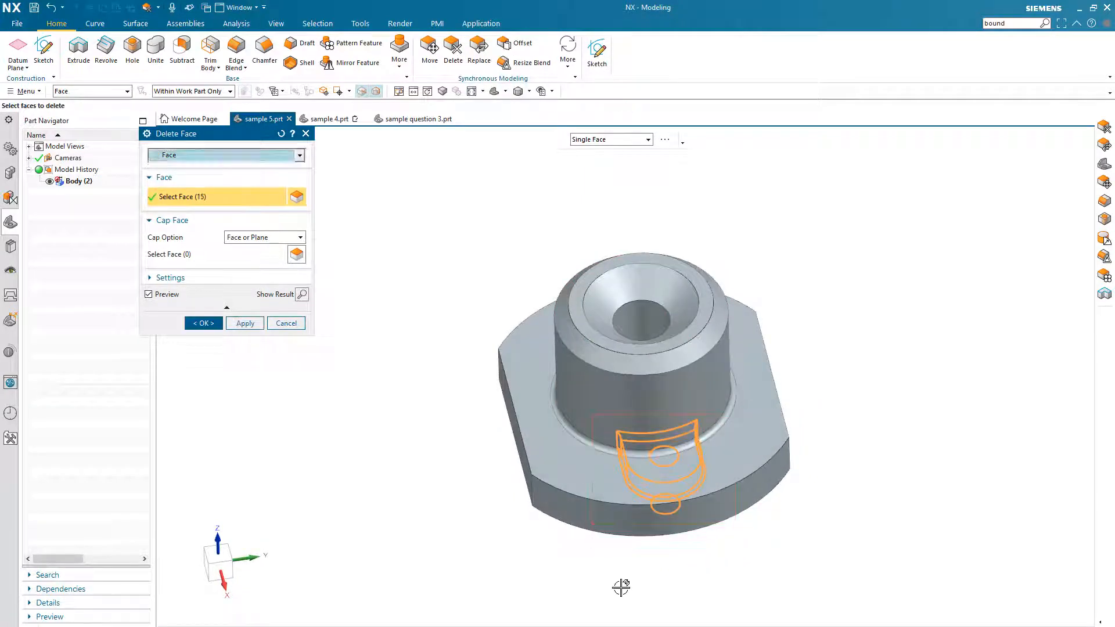
pyautogui.moveTo(619, 587); pyautogui.dragTo(494, 471, button='middle')
pyautogui.click(204, 323)
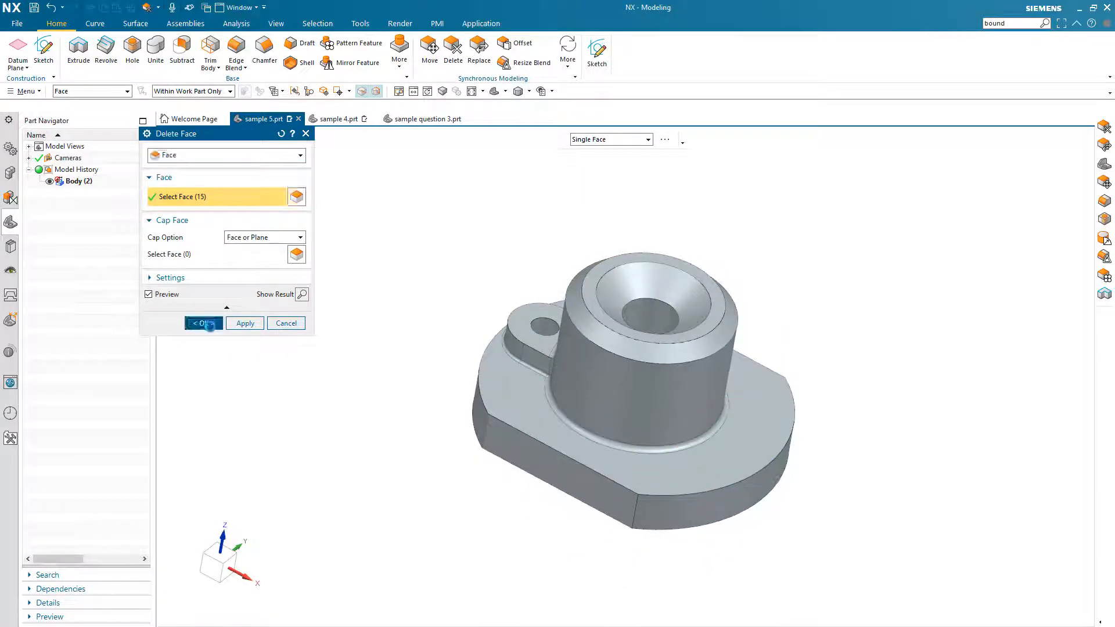
# Step: Move the base's flat side face and its symmetric counterpart outward by 8 mm with Move Face
pyautogui.press('F8')
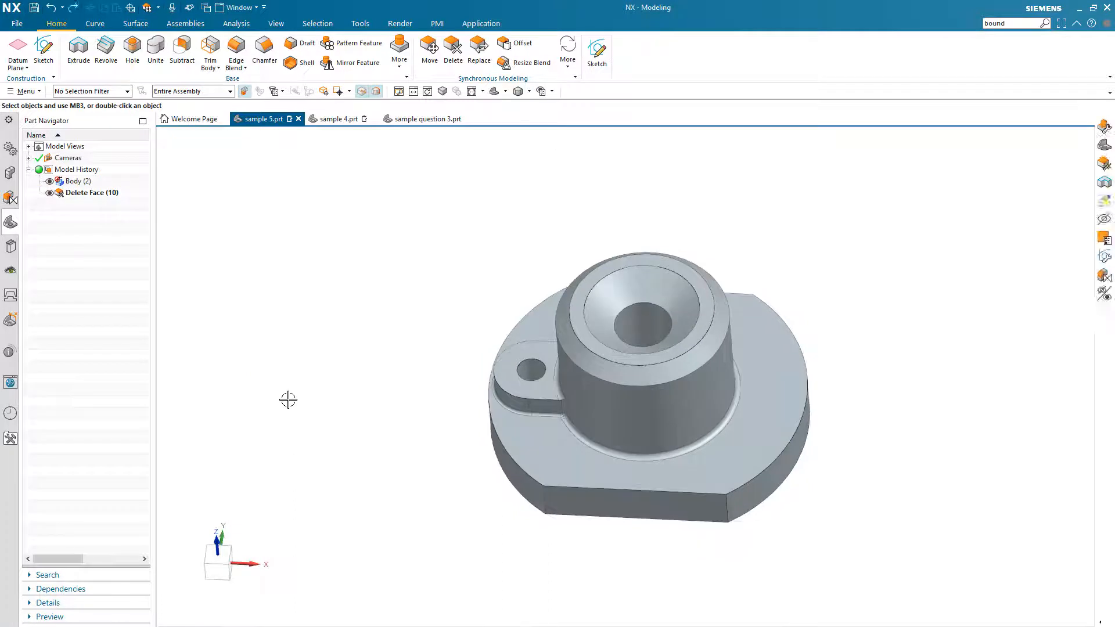
pyautogui.moveTo(360, 399); pyautogui.dragTo(320, 395, button='middle')
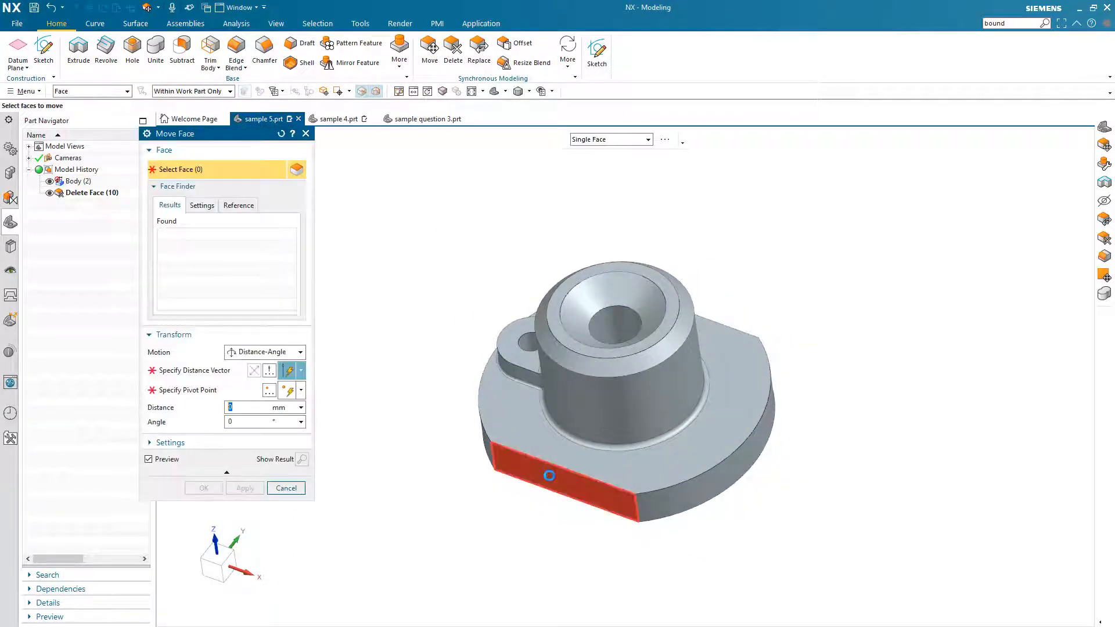
pyautogui.click(548, 475)
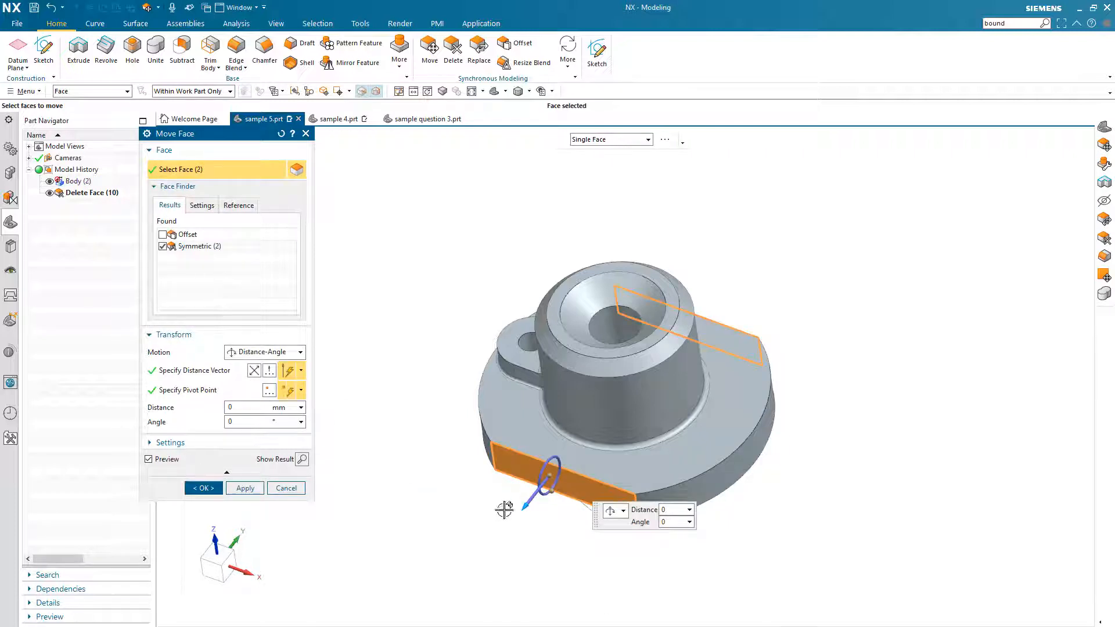
pyautogui.moveTo(522, 508); pyautogui.dragTo(500, 515)
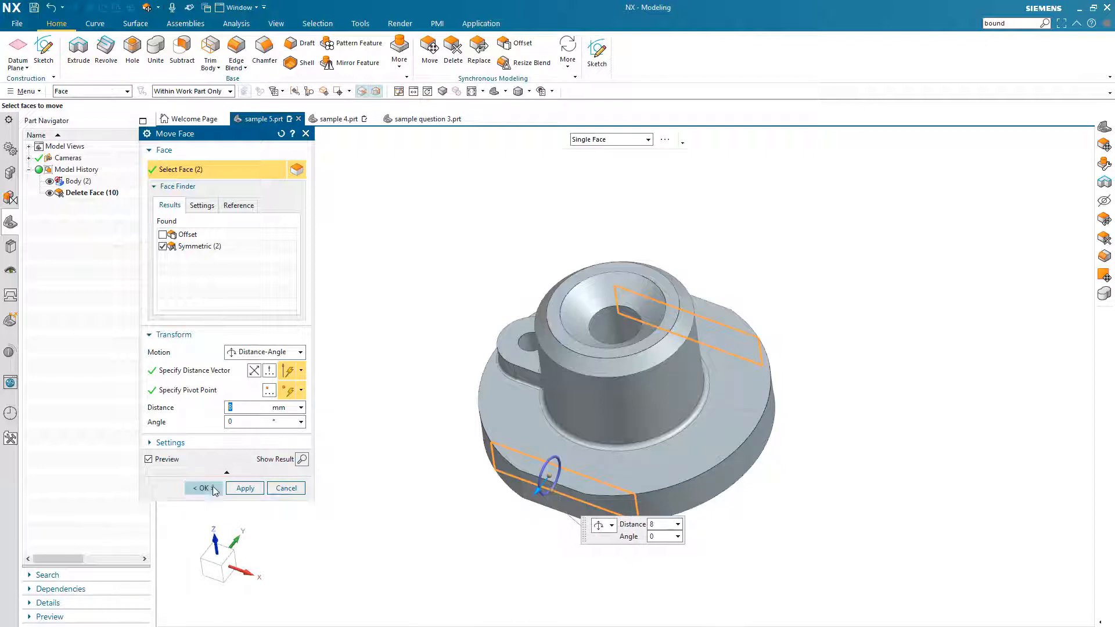
pyautogui.click(214, 489)
# Step: Start a circular Pattern Face and select all 15 faces of the remaining lug with its hole
pyautogui.click(568, 54)
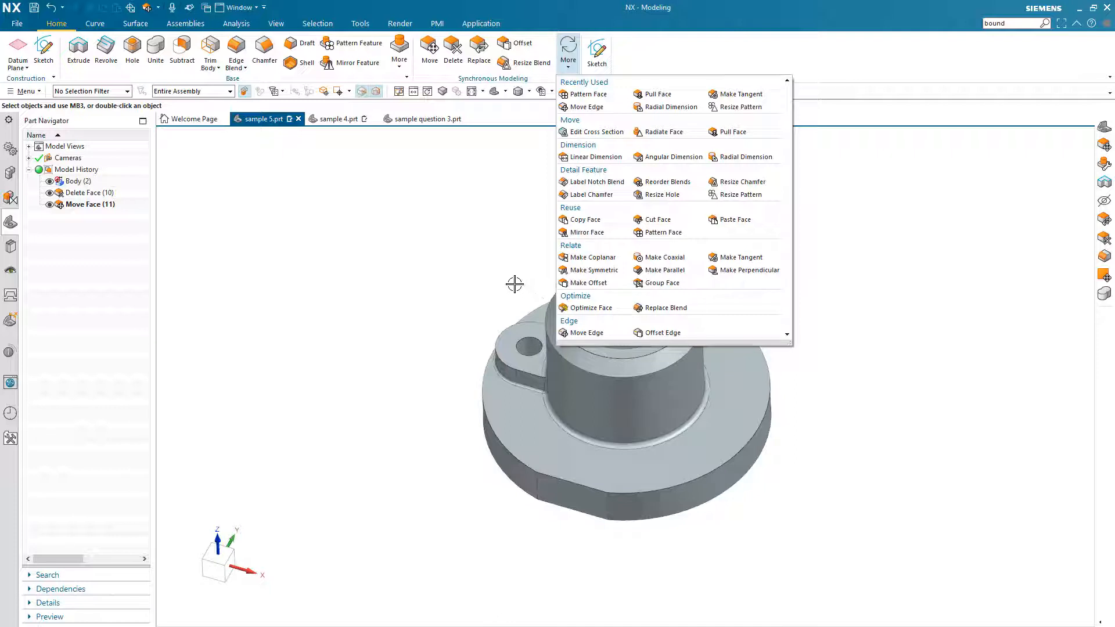
pyautogui.click(584, 94)
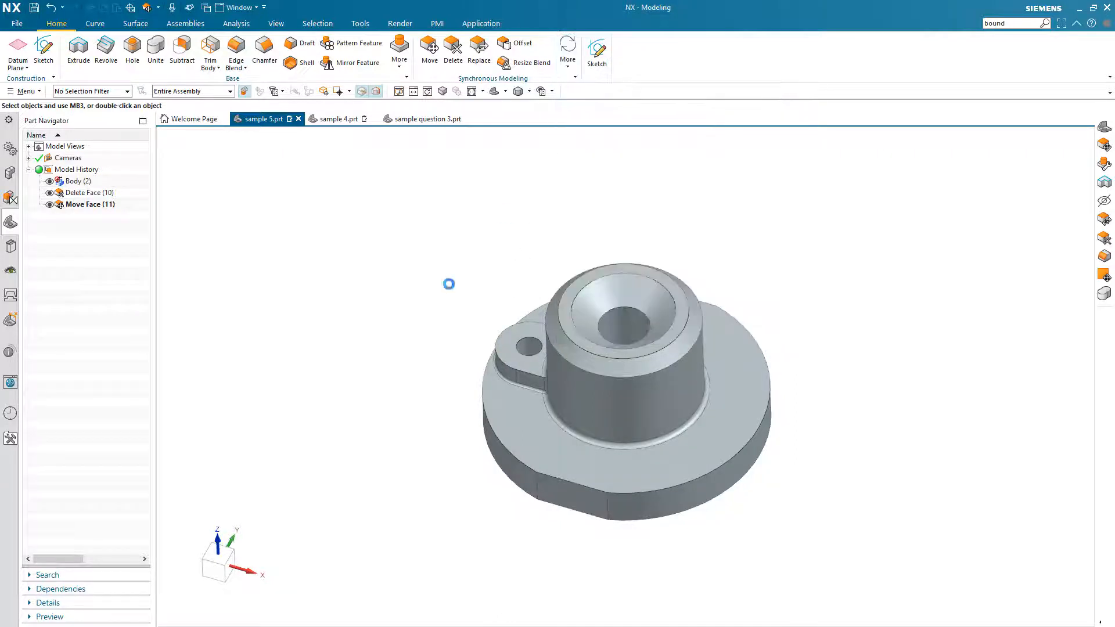
pyautogui.moveTo(433, 410); pyautogui.dragTo(455, 350, button='middle')
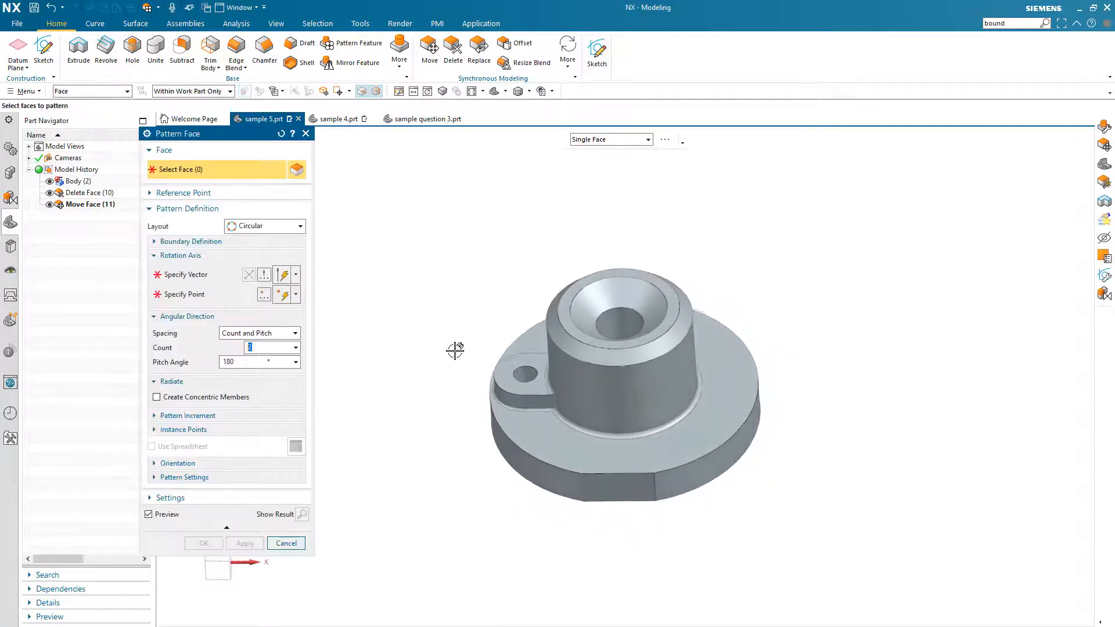
pyautogui.moveTo(455, 341); pyautogui.dragTo(540, 377)
pyautogui.moveTo(585, 450); pyautogui.dragTo(584, 449)
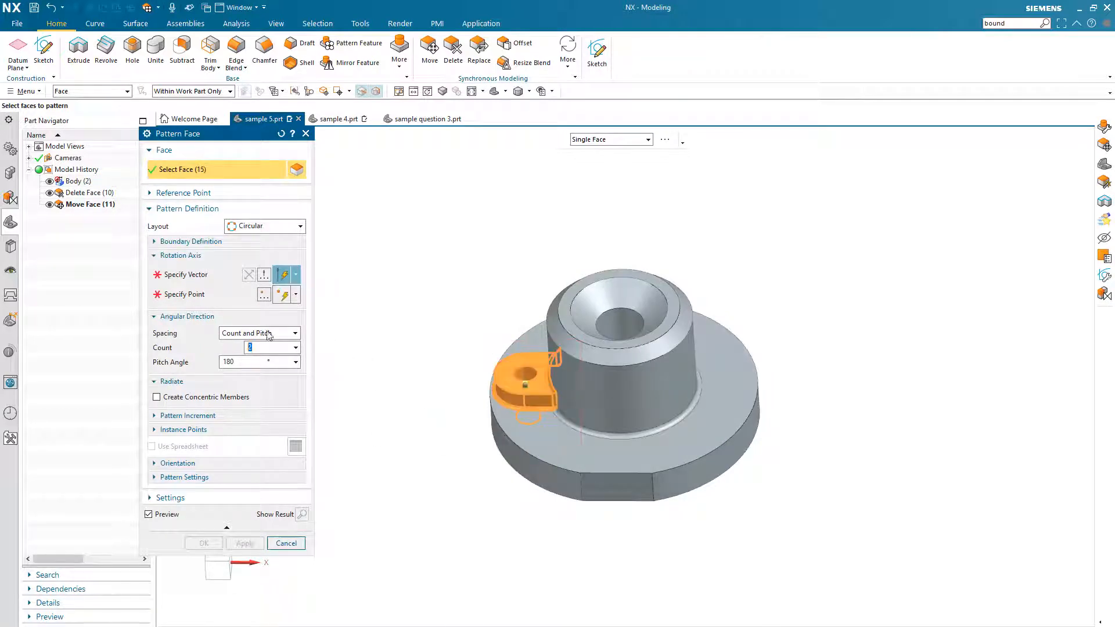
# Step: Define the pattern's rotation axis along the Z-axis through the flange's center point
pyautogui.click(222, 274)
pyautogui.moveTo(437, 380); pyautogui.dragTo(614, 370, button='middle')
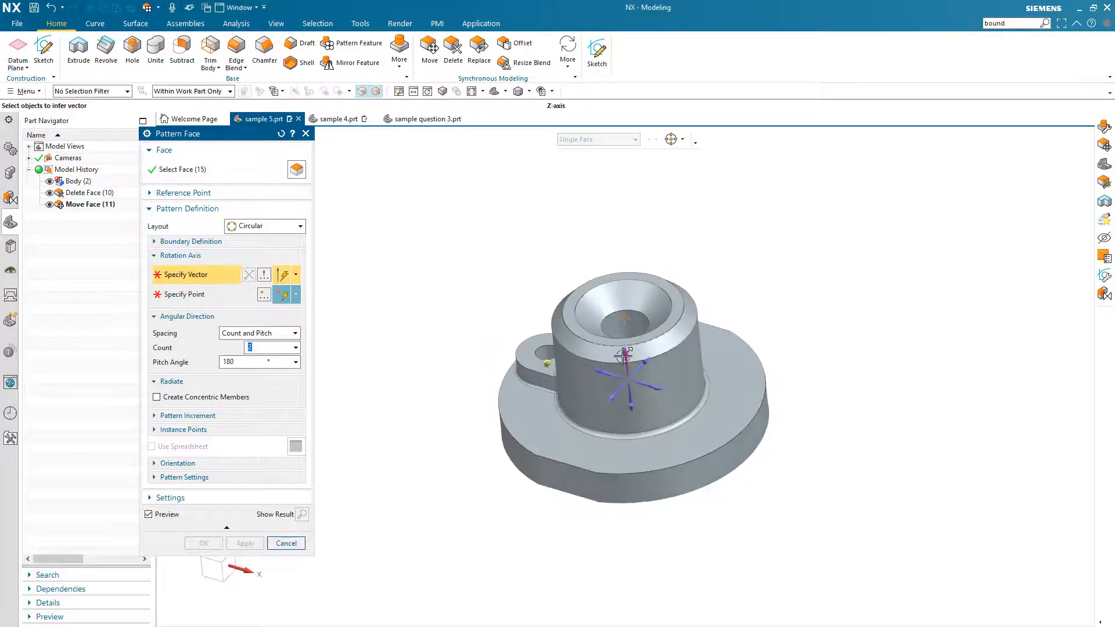
pyautogui.click(623, 356)
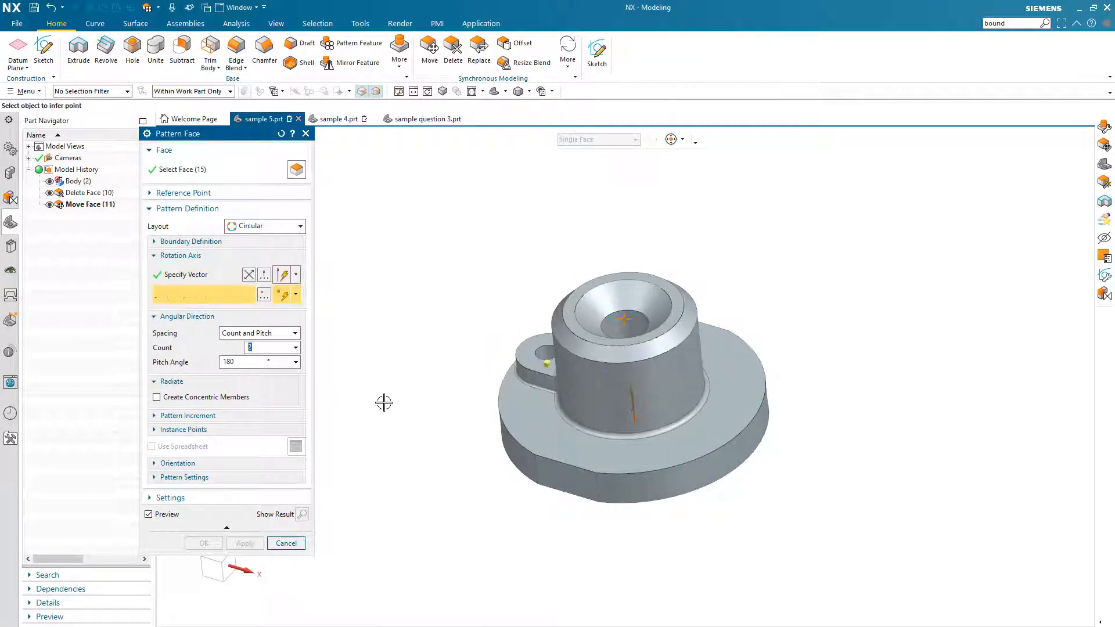
pyautogui.click(507, 426)
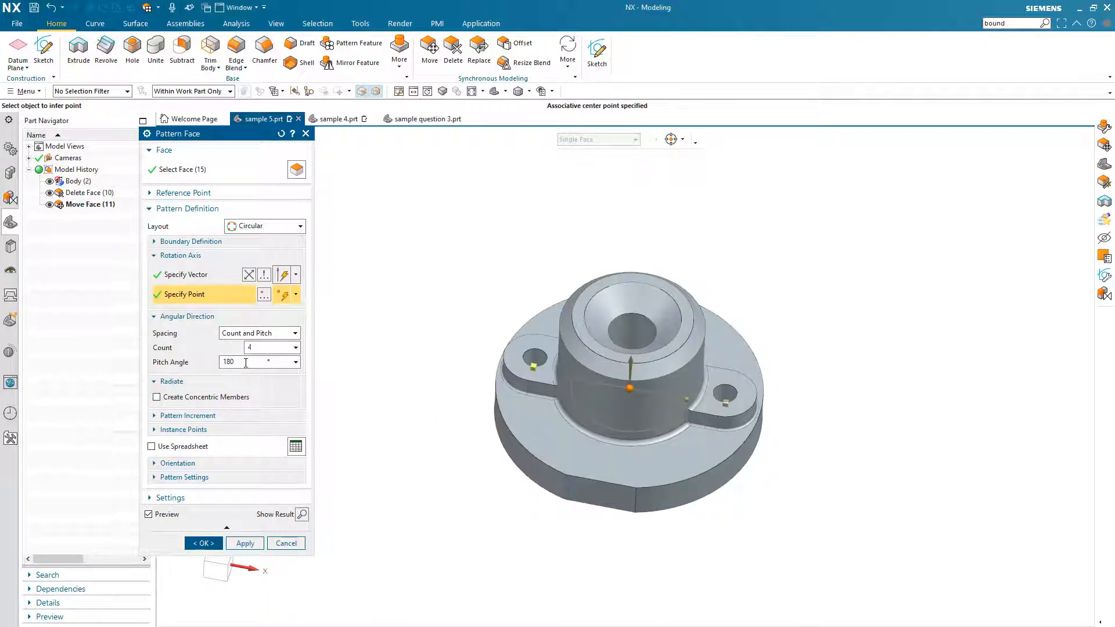
# Step: Set the lug pattern to a count of 4 with a 90° pitch angle and create it
pyautogui.press('Return')
pyautogui.write('90')
pyautogui.press('Return')
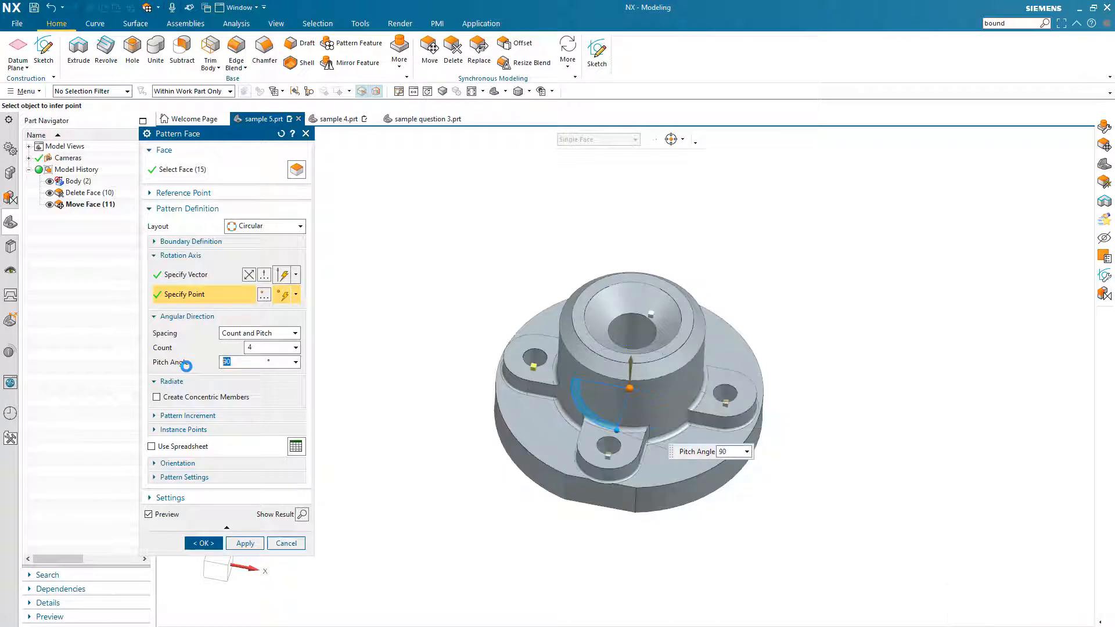
pyautogui.click(245, 544)
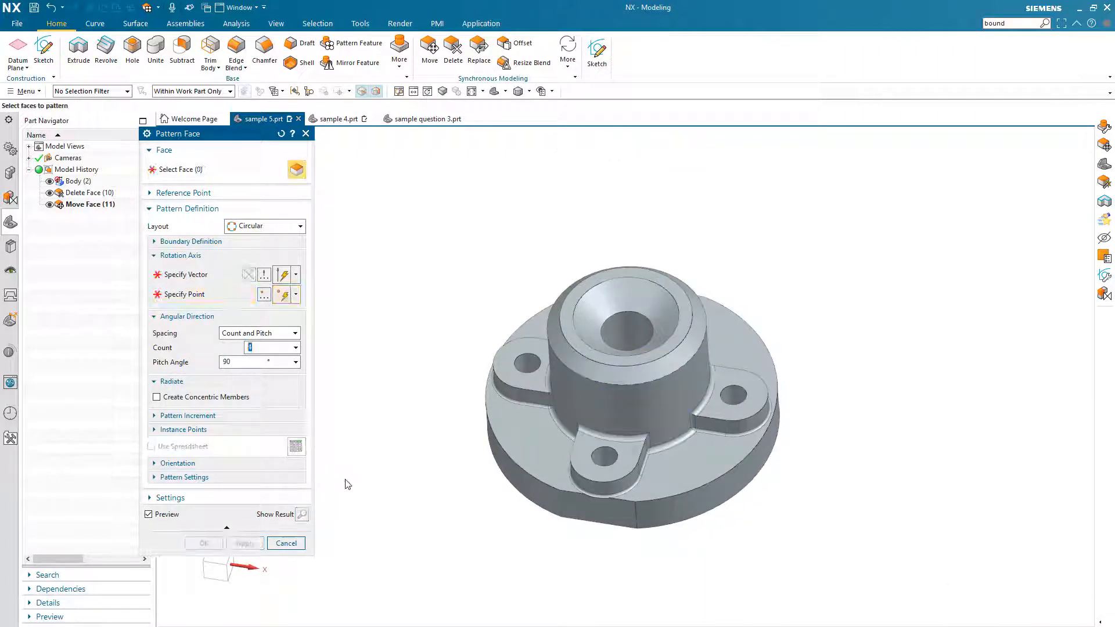
pyautogui.scroll(6, 348, 478)
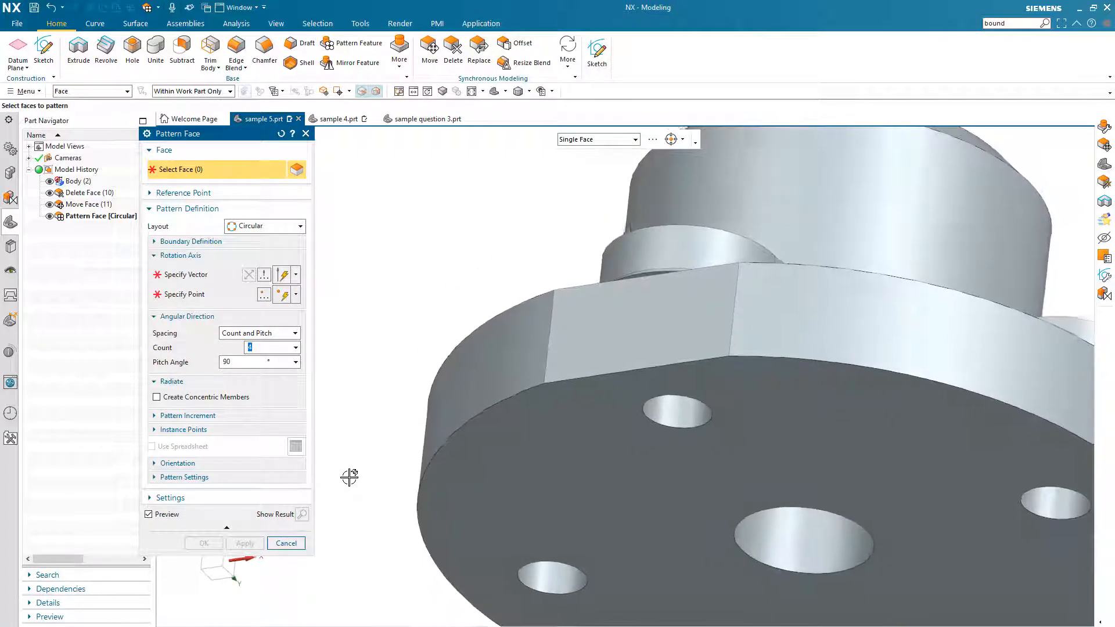
pyautogui.scroll(-5, 349, 476)
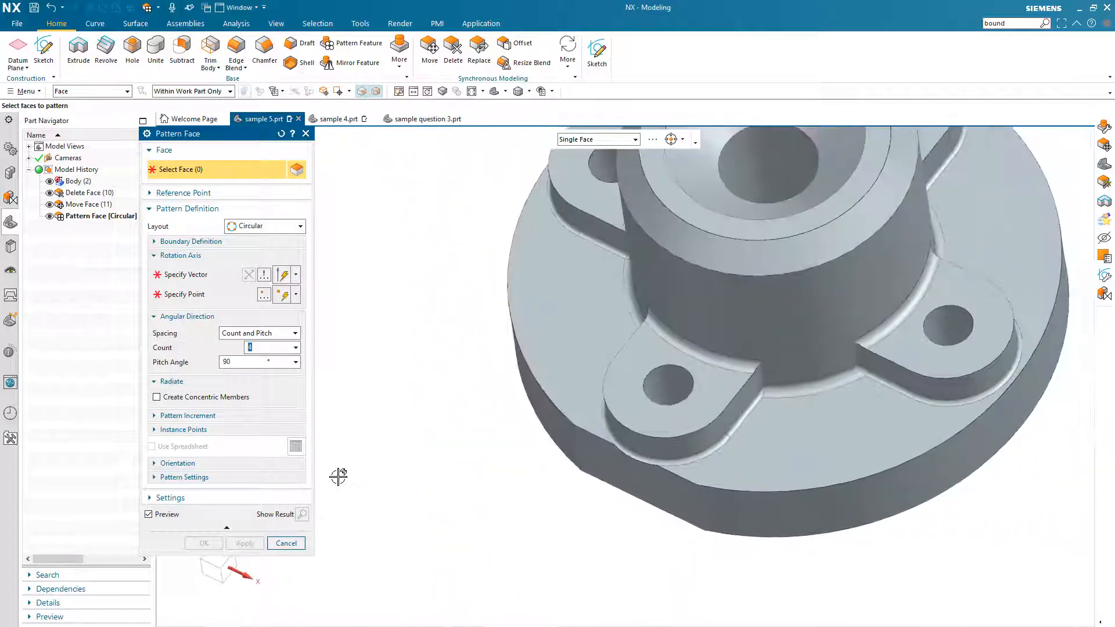
pyautogui.click(287, 543)
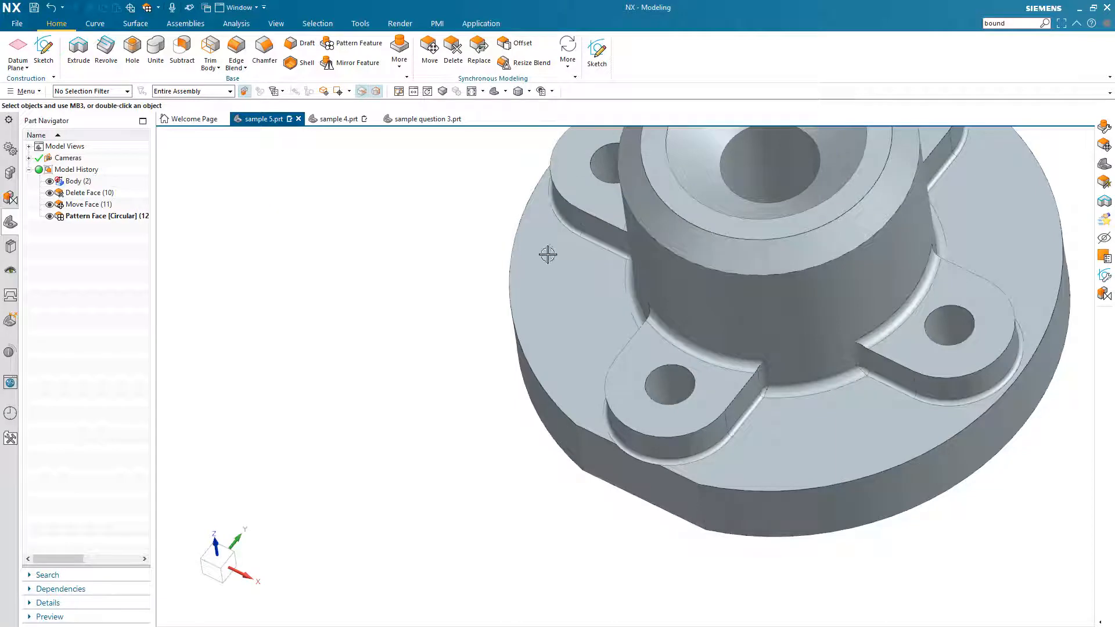
# Step: Replace the base's two flat side faces with its cylindrical outer face using Replace Face
pyautogui.moveTo(548, 254); pyautogui.dragTo(486, 443, button='middle')
pyautogui.scroll(-2, 485, 443)
pyautogui.click(478, 53)
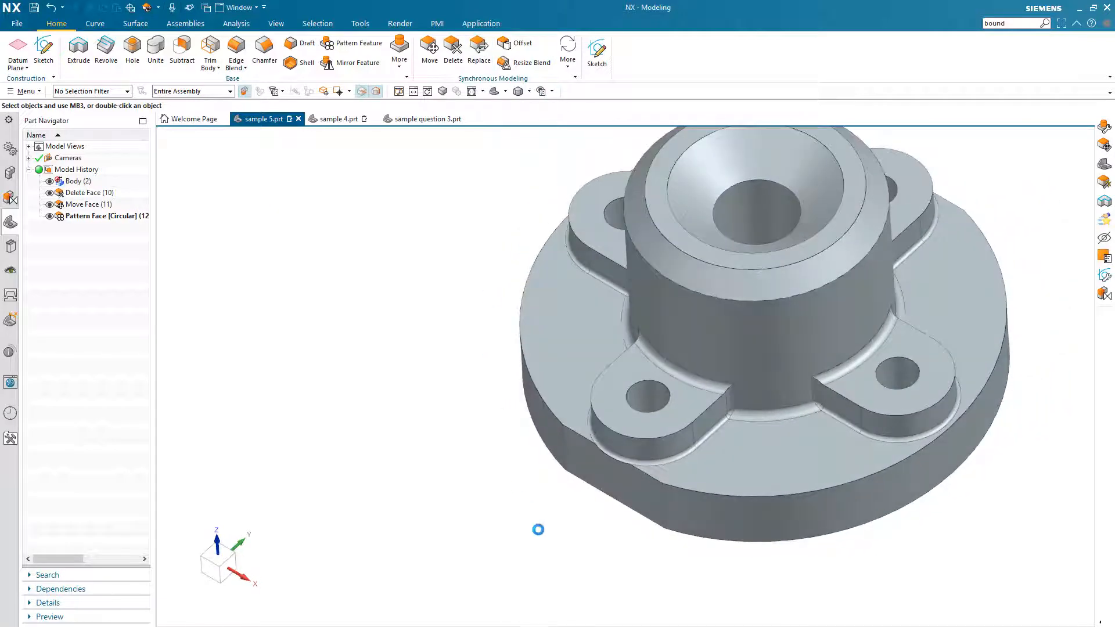
pyautogui.click(618, 455)
pyautogui.moveTo(618, 455); pyautogui.dragTo(954, 369, button='middle')
pyautogui.click(954, 368)
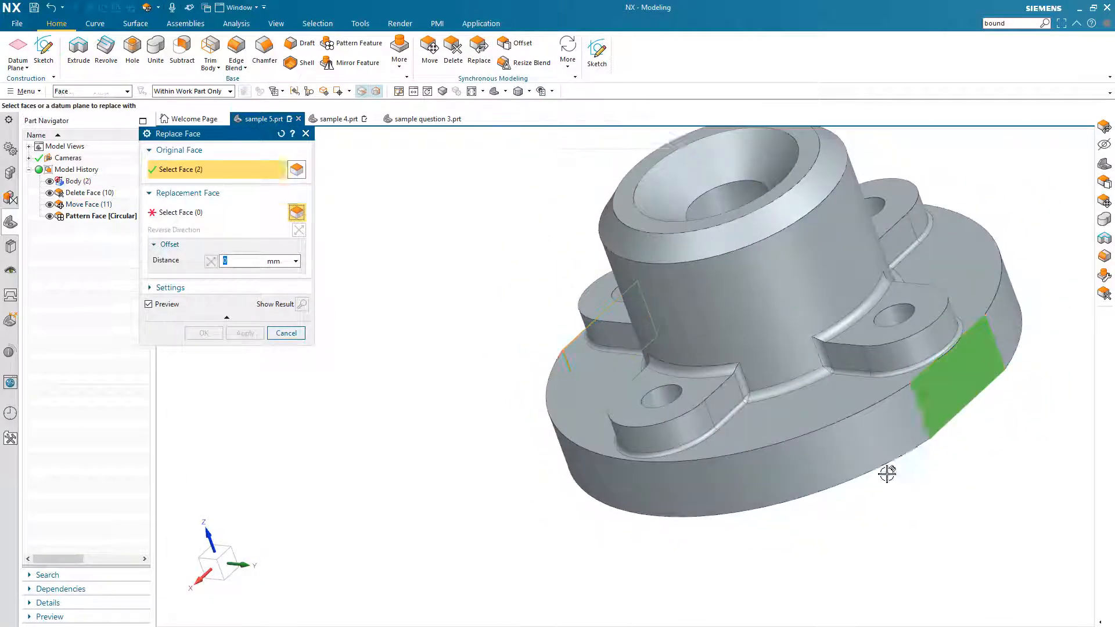
pyautogui.middleClick(890, 474)
pyautogui.click(766, 477)
pyautogui.click(204, 333)
pyautogui.moveTo(215, 335); pyautogui.dragTo(167, 339, button='middle')
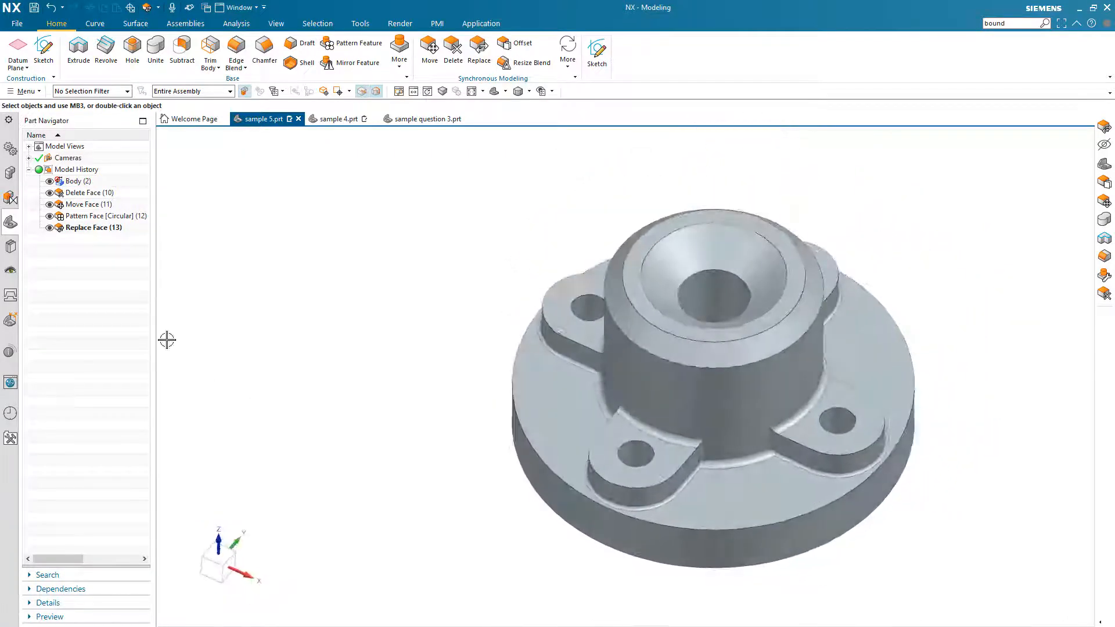
pyautogui.click(87, 183)
pyautogui.click(80, 294)
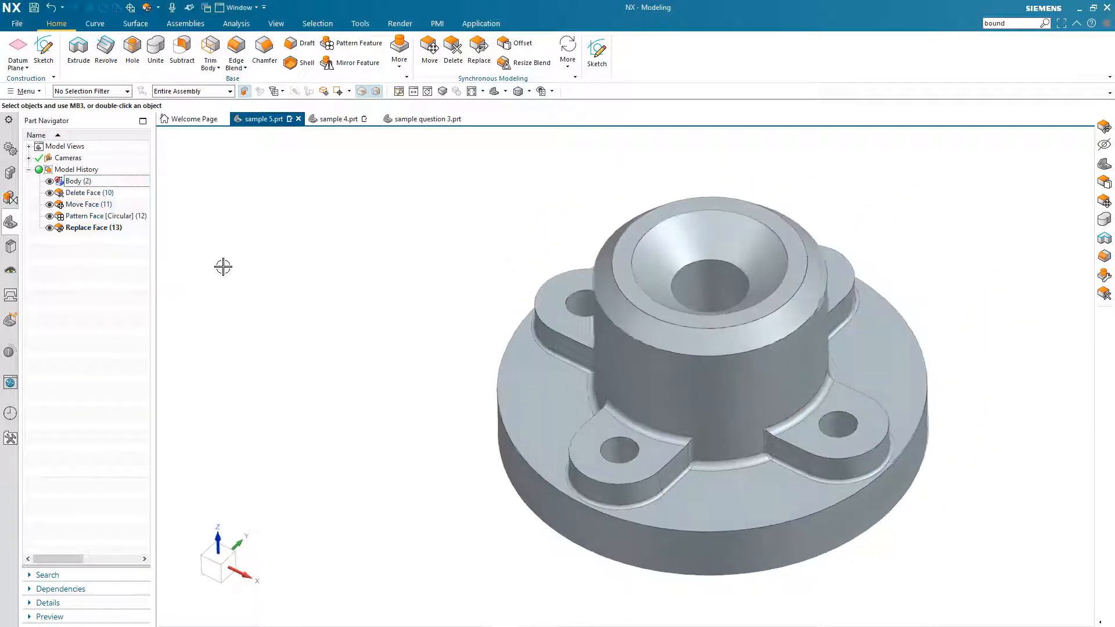